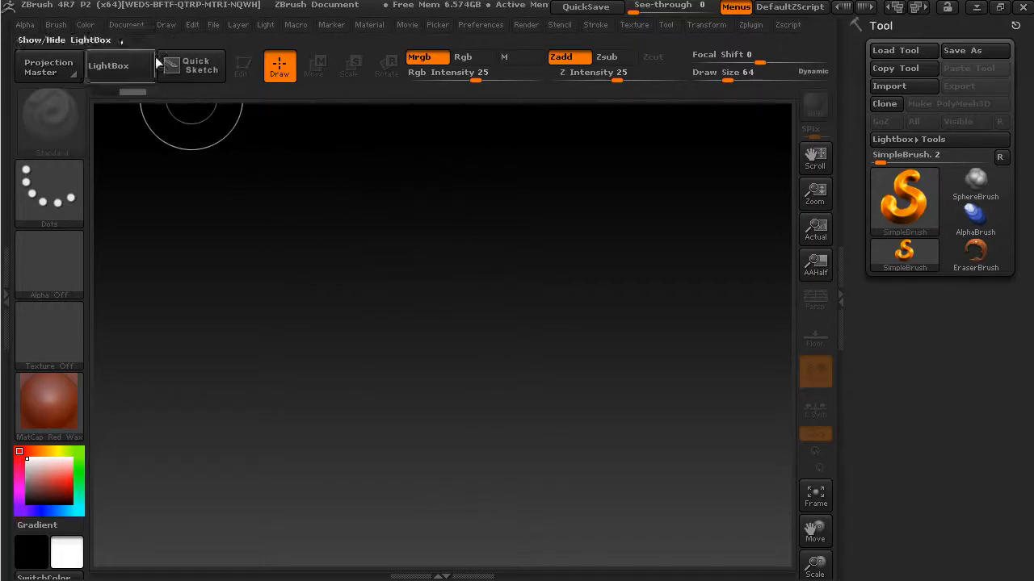
# Step: Flatten the document background to a solid grey by lowering its gradient range to the minimum
pyautogui.click(131, 24)
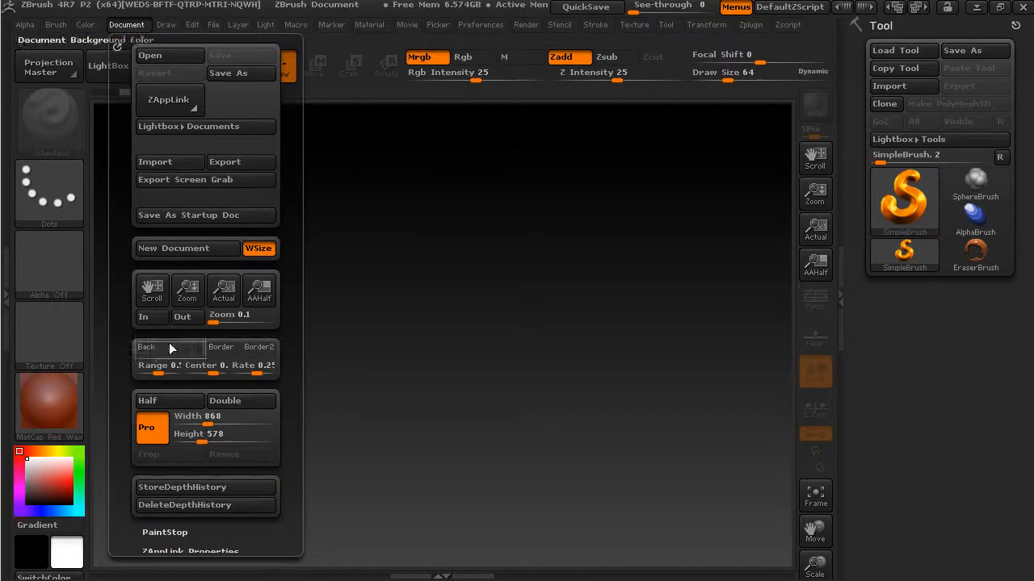
pyautogui.moveTo(158, 366); pyautogui.dragTo(137, 371)
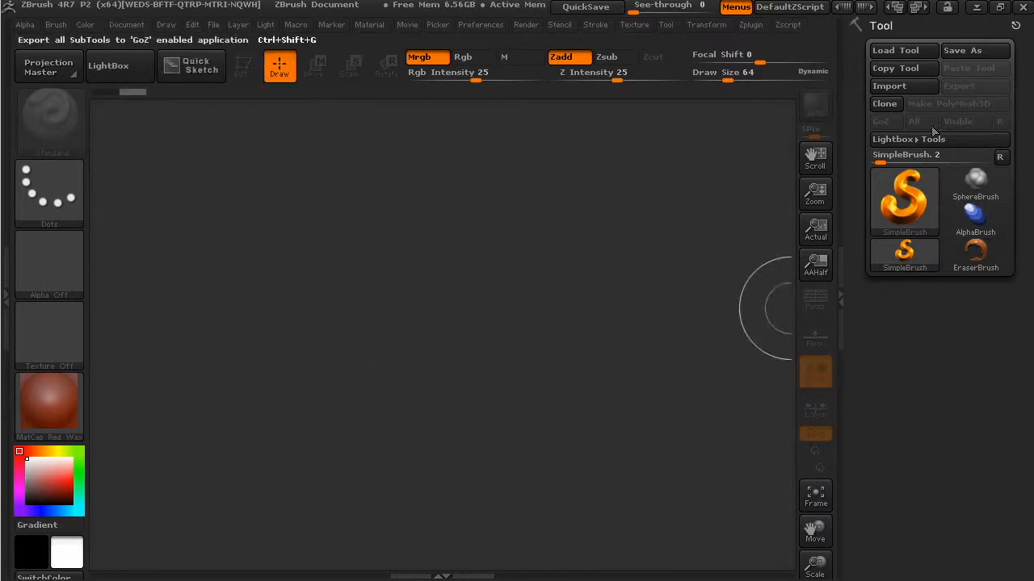
# Step: Draw a diagonal SimpleBrush stroke across the canvas with no alpha, and clear the canvas
pyautogui.moveTo(895, 177)
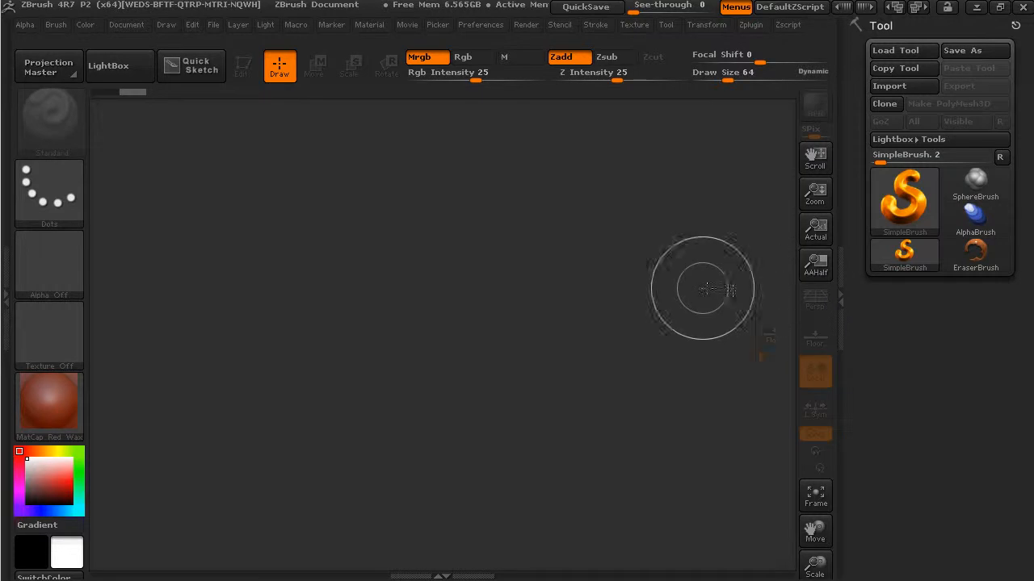
pyautogui.moveTo(137, 149)
pyautogui.mouseDown()
pyautogui.moveTo(253, 266)
pyautogui.moveTo(496, 427)
pyautogui.moveTo(664, 519)
pyautogui.mouseUp()
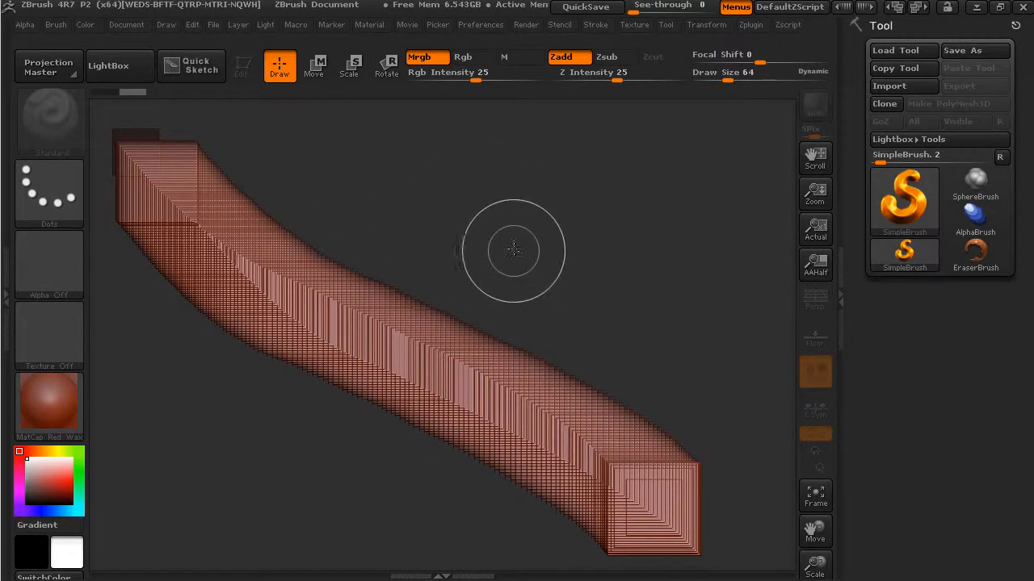
pyautogui.hotkey('ctrl', 'n')
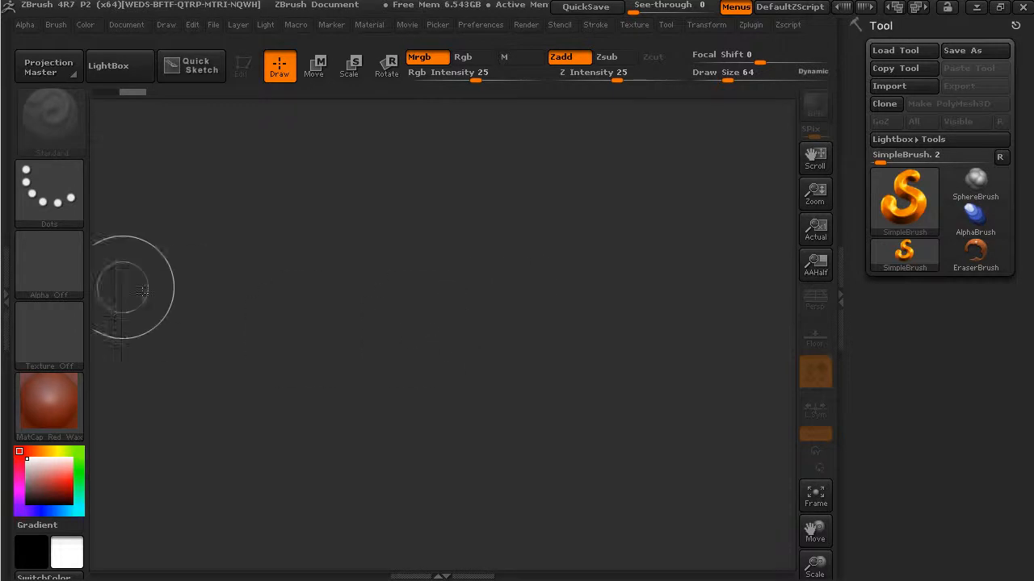
# Step: Choose the soft round Alpha 01 and draw a diagonal SimpleBrush stroke across the canvas
pyautogui.click(78, 286)
pyautogui.click(212, 252)
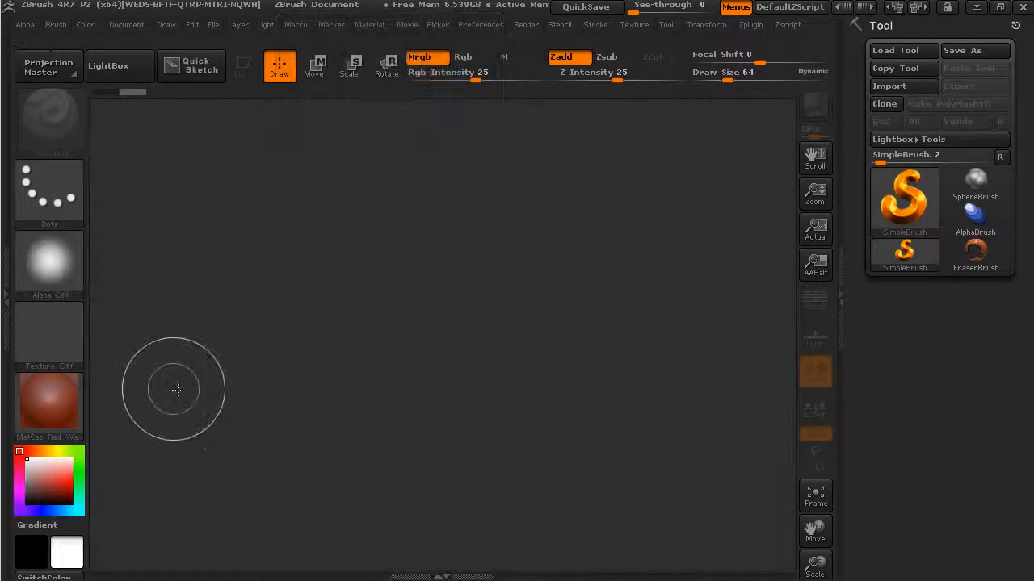
pyautogui.moveTo(133, 146)
pyautogui.mouseDown()
pyautogui.moveTo(241, 236)
pyautogui.moveTo(411, 329)
pyautogui.moveTo(591, 449)
pyautogui.moveTo(698, 480)
pyautogui.mouseUp()
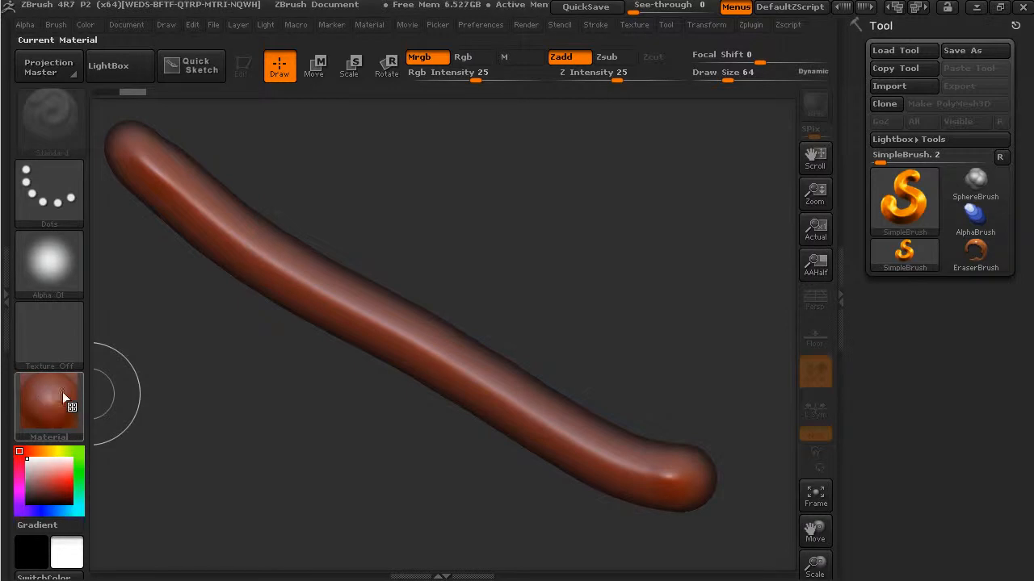
# Step: Switch to Zsub and carve a gap, a notch and a small hole into the diagonal stroke
pyautogui.click(613, 64)
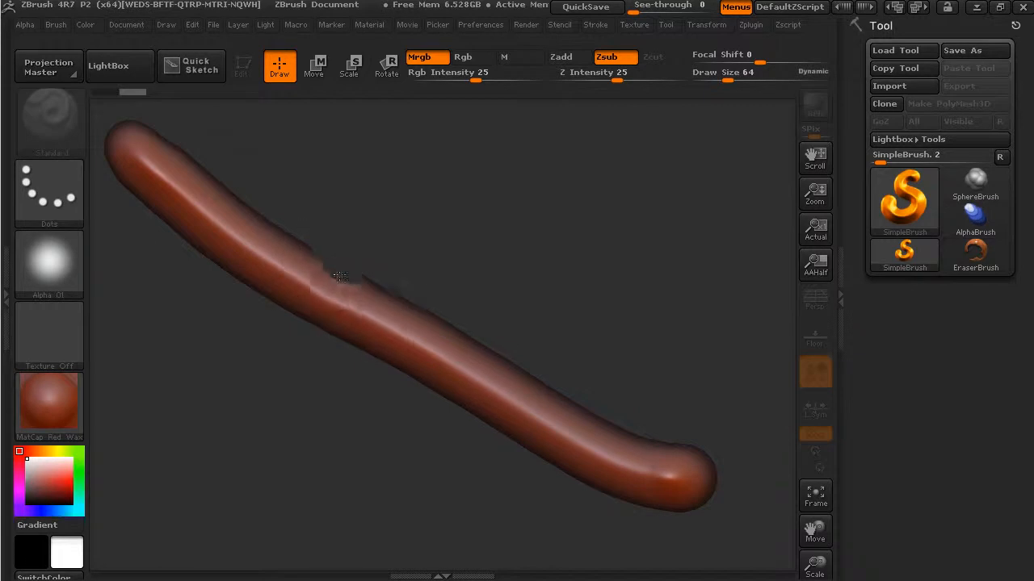
pyautogui.moveTo(340, 263); pyautogui.dragTo(356, 355)
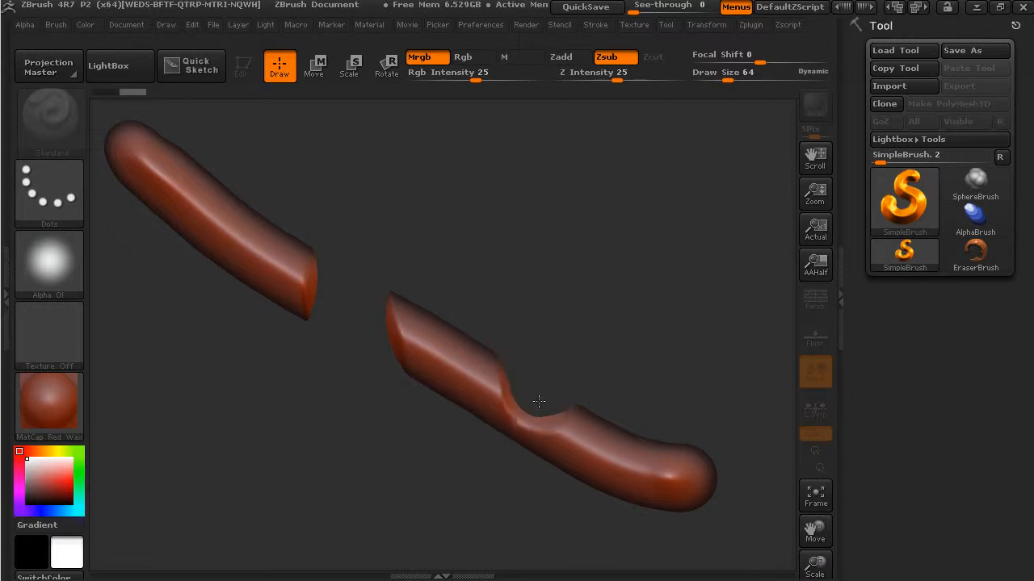
pyautogui.moveTo(534, 394)
pyautogui.mouseDown()
pyautogui.moveTo(445, 321)
pyautogui.moveTo(446, 346)
pyautogui.moveTo(428, 330)
pyautogui.mouseUp()
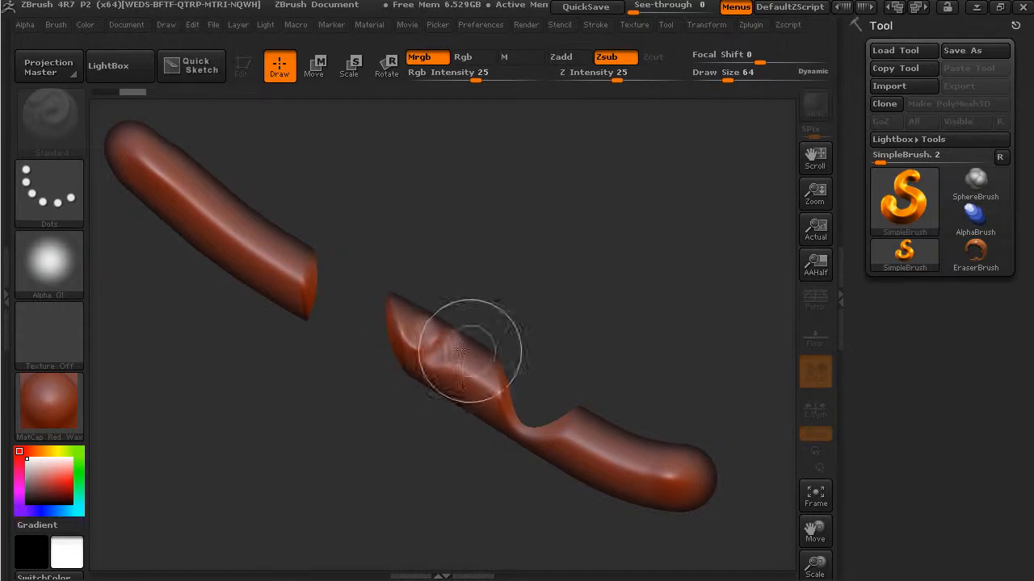
pyautogui.moveTo(435, 342); pyautogui.dragTo(442, 345)
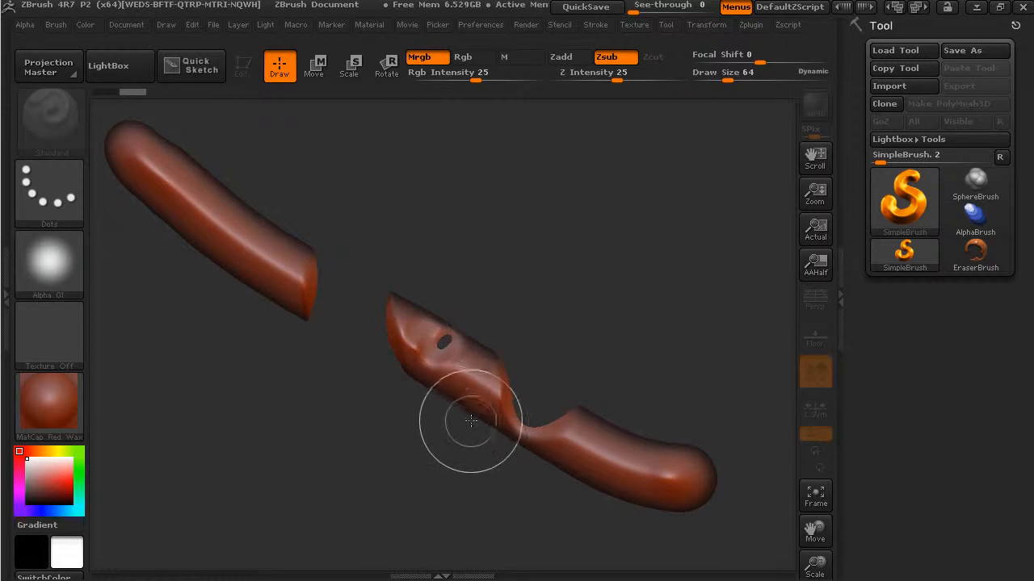
# Step: Carve dents into the upper-left piece of the stroke with Zsub, and raise bumps along it with Zadd
pyautogui.moveTo(256, 250); pyautogui.dragTo(223, 229)
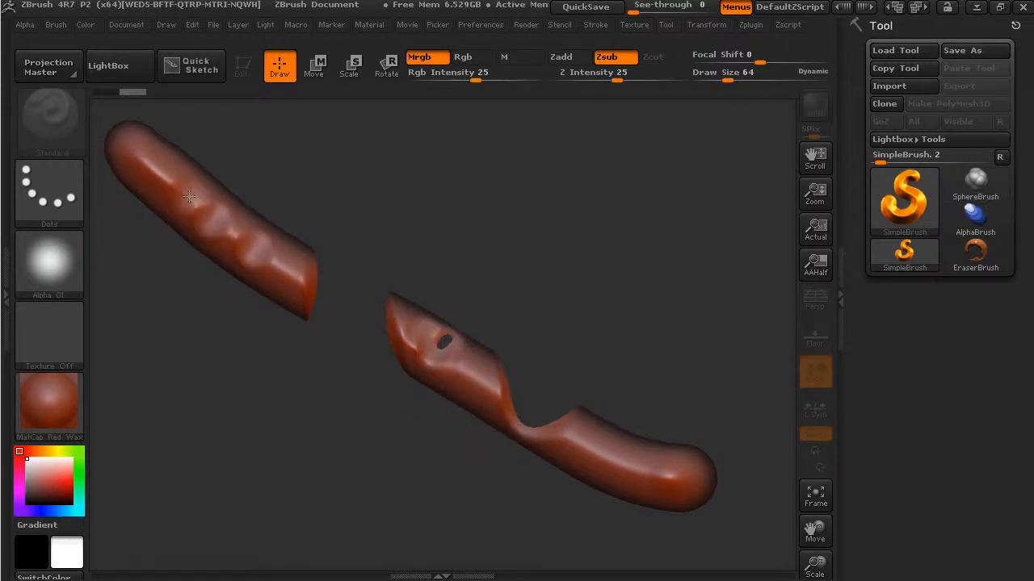
pyautogui.moveTo(211, 175); pyautogui.dragTo(164, 179)
pyautogui.moveTo(220, 211); pyautogui.dragTo(227, 235)
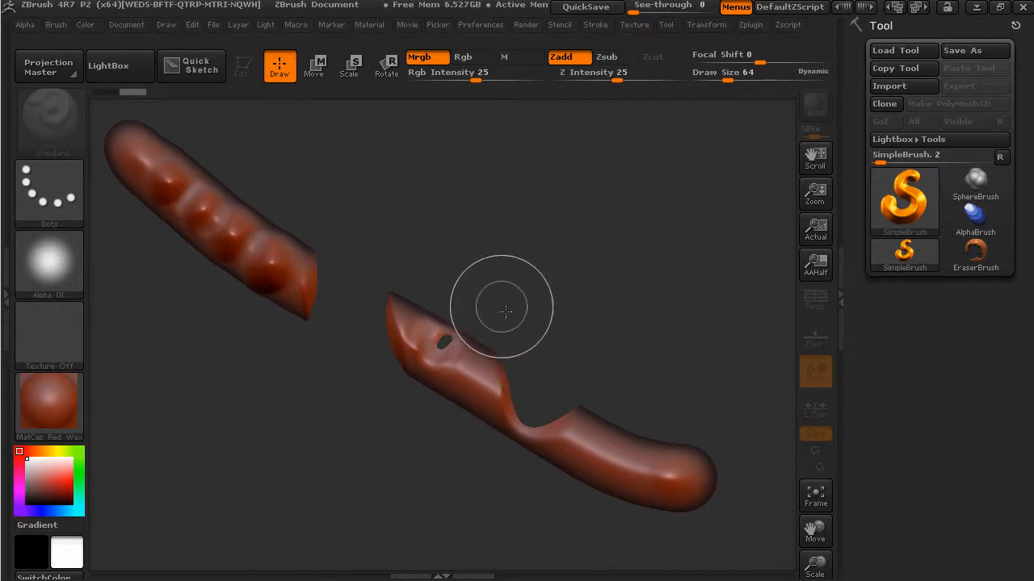
# Step: Nudge the last painted bump with the Move gizmo, and clear the canvas in Draw mode
pyautogui.click(313, 65)
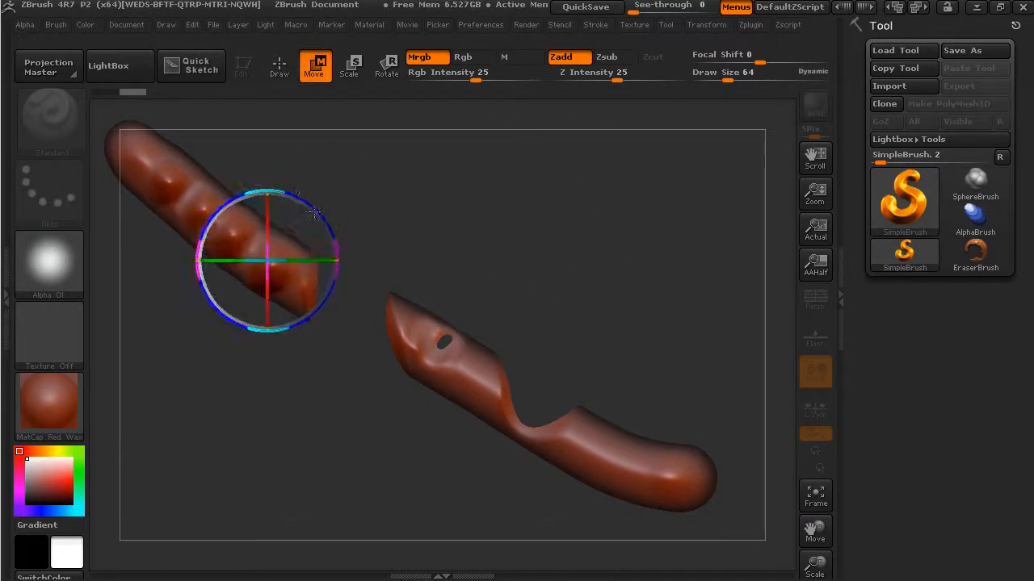
pyautogui.moveTo(334, 216)
pyautogui.mouseDown()
pyautogui.moveTo(355, 242)
pyautogui.moveTo(473, 274)
pyautogui.moveTo(586, 333)
pyautogui.moveTo(669, 394)
pyautogui.moveTo(607, 378)
pyautogui.moveTo(316, 221)
pyautogui.moveTo(257, 171)
pyautogui.moveTo(313, 207)
pyautogui.mouseUp()
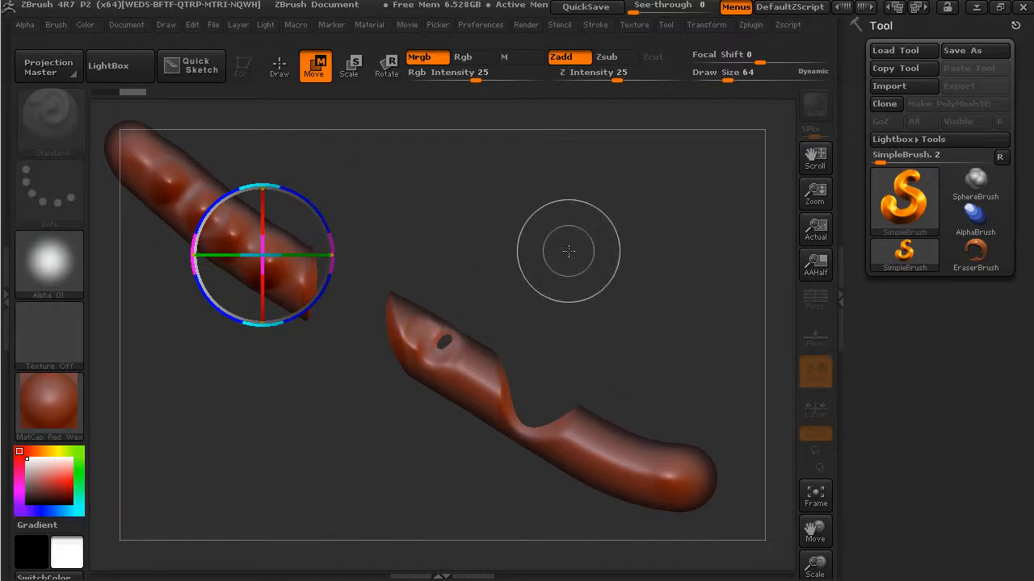
pyautogui.hotkey('ctrl', 'n')
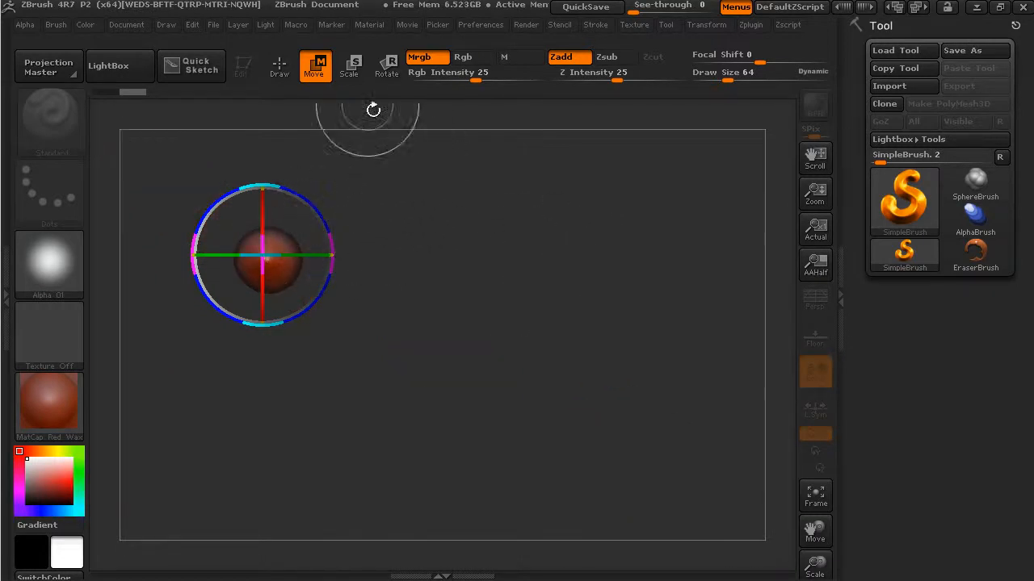
pyautogui.click(281, 77)
pyautogui.hotkey('ctrl', 'n')
# Step: Draw a curved S-shaped stroke across the canvas, shift it slightly down and rotate it counter-clockwise with the gizmo
pyautogui.moveTo(171, 159)
pyautogui.mouseDown()
pyautogui.moveTo(154, 161)
pyautogui.moveTo(355, 282)
pyautogui.moveTo(559, 440)
pyautogui.mouseUp()
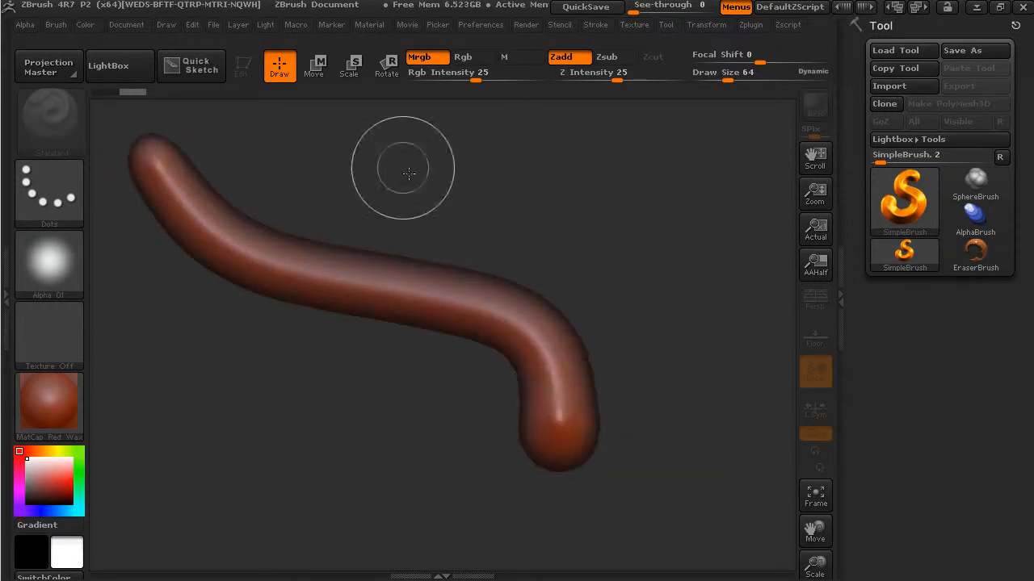
pyautogui.click(318, 73)
pyautogui.moveTo(215, 127)
pyautogui.mouseDown()
pyautogui.moveTo(286, 186)
pyautogui.moveTo(287, 151)
pyautogui.mouseUp()
pyautogui.click(386, 68)
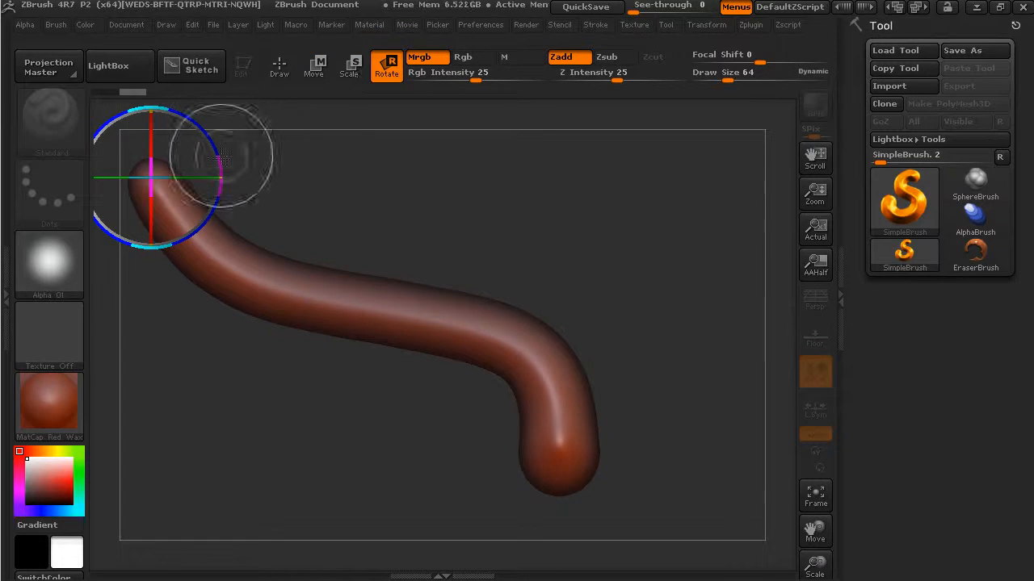
pyautogui.moveTo(212, 135); pyautogui.dragTo(382, 194)
# Step: Return to Draw mode and paint three roughly vertical strokes crossing the curved stroke
pyautogui.click(282, 70)
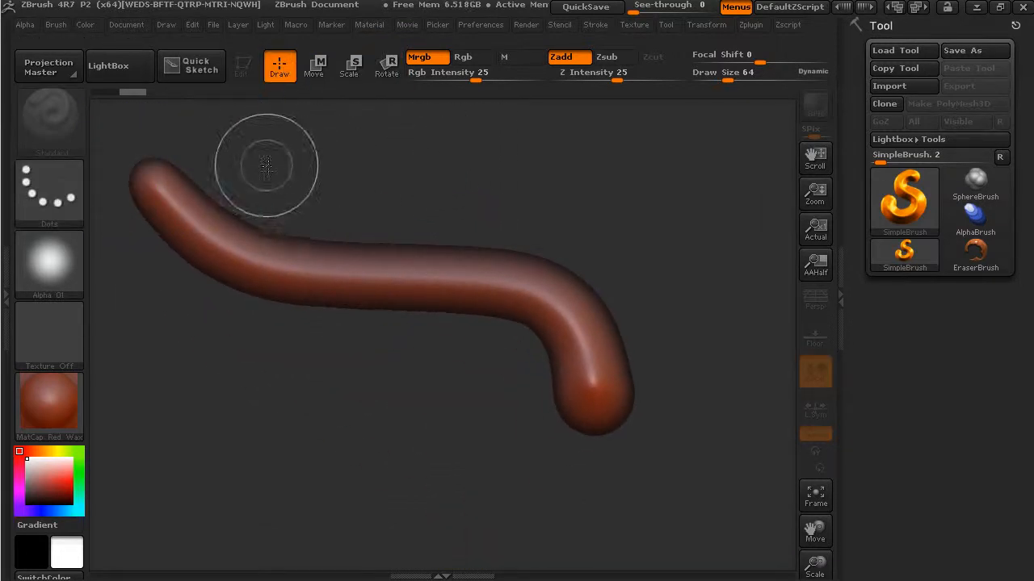
pyautogui.moveTo(246, 141)
pyautogui.mouseDown()
pyautogui.moveTo(257, 161)
pyautogui.moveTo(230, 394)
pyautogui.mouseUp()
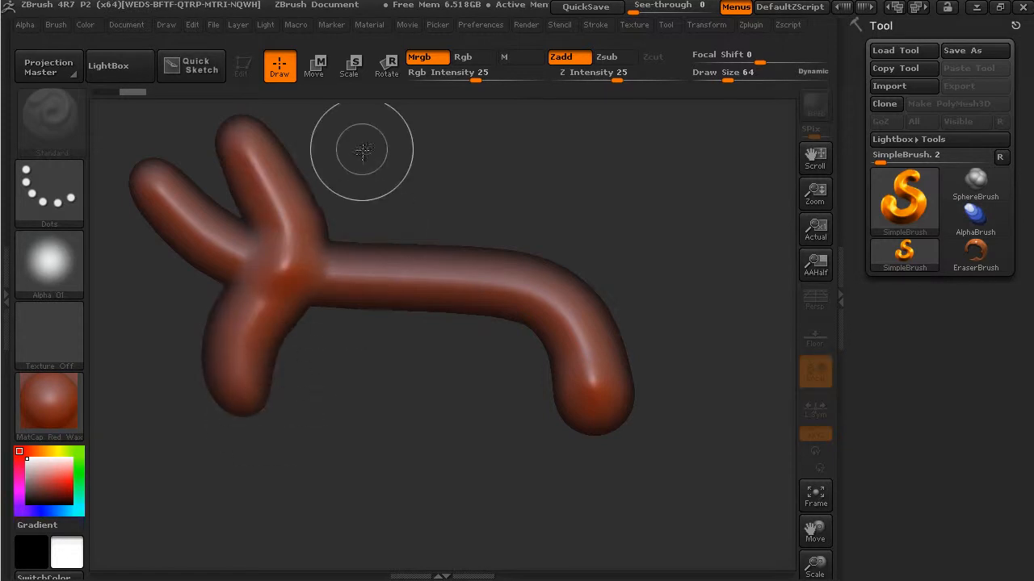
pyautogui.moveTo(359, 144)
pyautogui.mouseDown()
pyautogui.moveTo(444, 278)
pyautogui.moveTo(396, 428)
pyautogui.mouseUp()
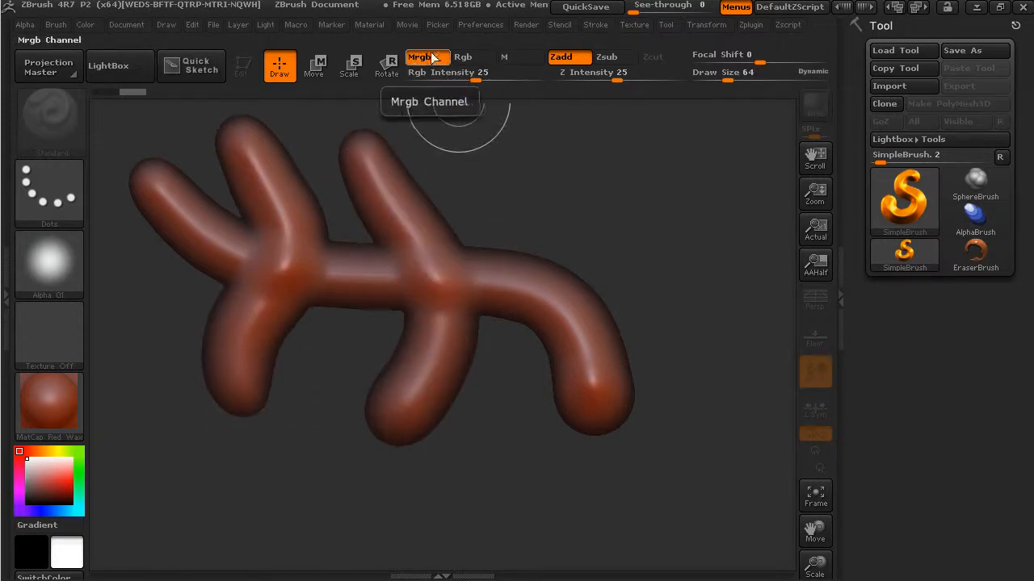
pyautogui.moveTo(622, 144)
pyautogui.mouseDown()
pyautogui.moveTo(578, 367)
pyautogui.moveTo(492, 518)
pyautogui.mouseUp()
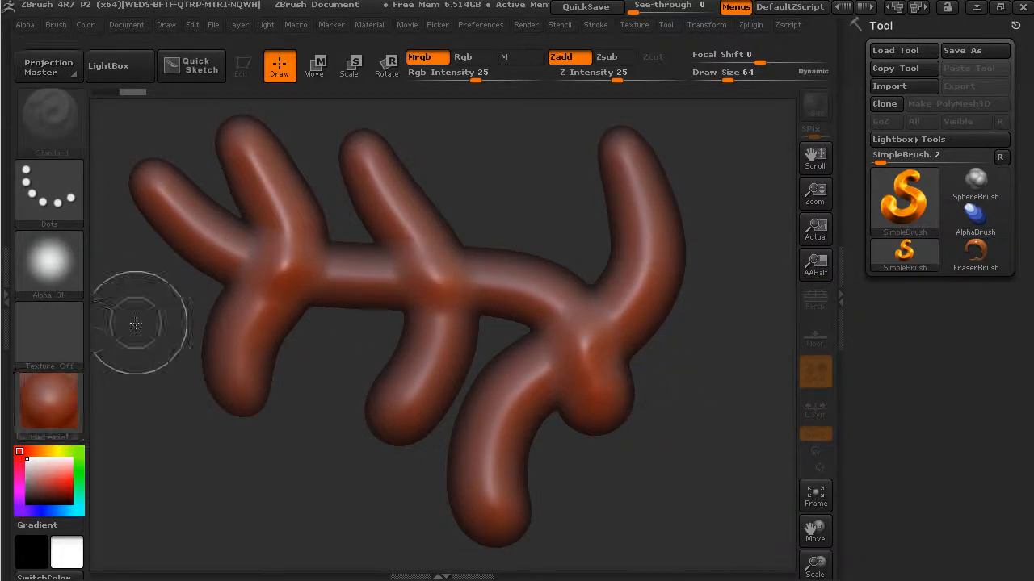
# Step: Set the current material to Chrome and the main colour to green
pyautogui.click(58, 410)
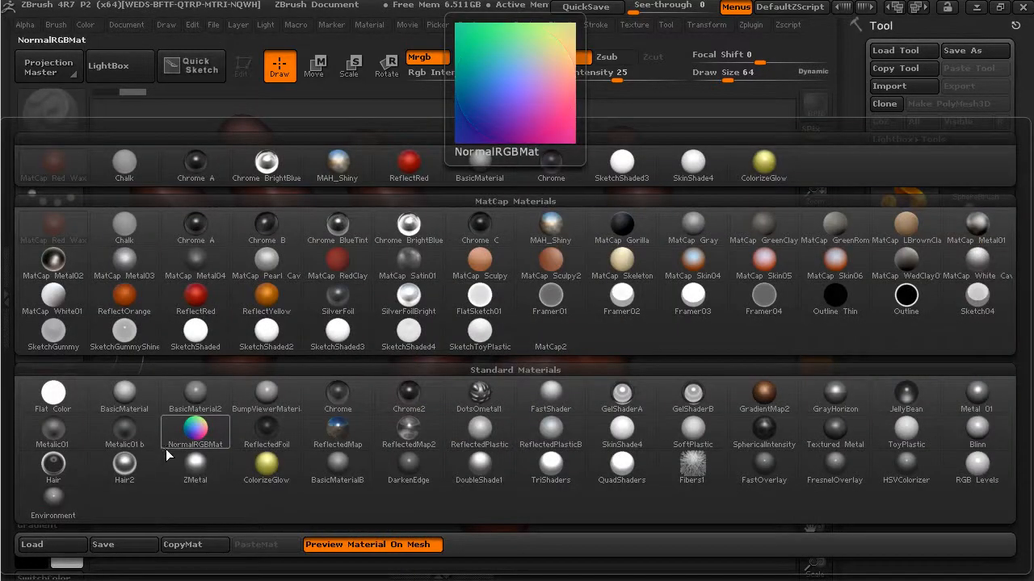
pyautogui.click(340, 395)
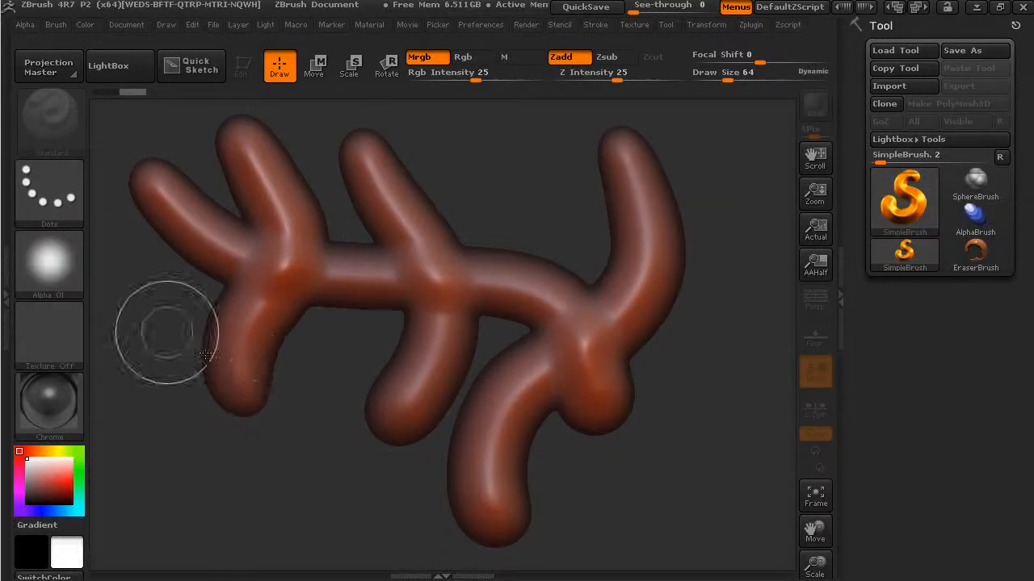
pyautogui.click(78, 474)
pyautogui.click(65, 481)
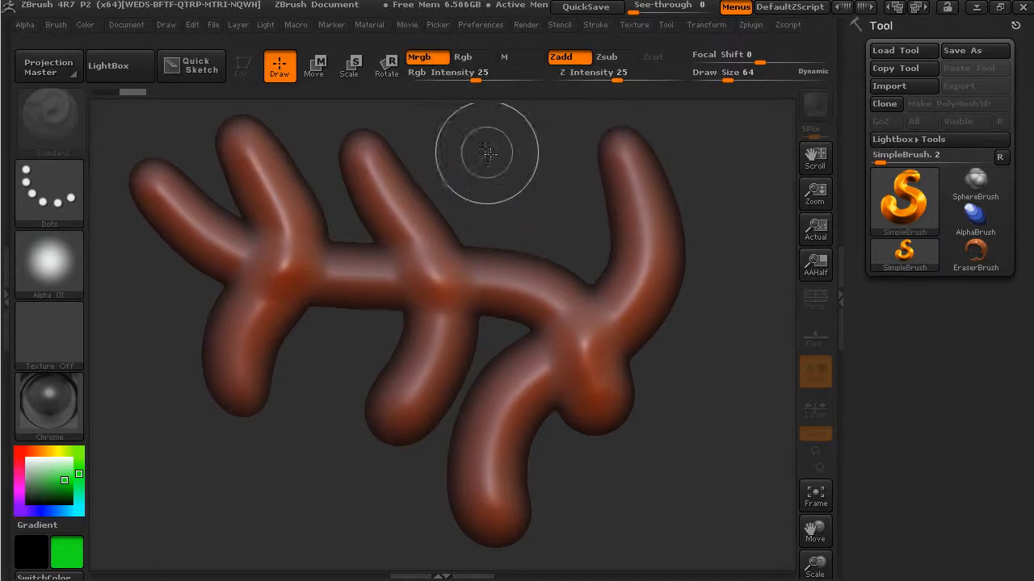
# Step: Paint three green Chrome strokes over the red shapes: one short, one down the right side and one along the lower left
pyautogui.moveTo(478, 155); pyautogui.dragTo(526, 184)
pyautogui.moveTo(557, 143)
pyautogui.mouseDown()
pyautogui.moveTo(692, 283)
pyautogui.moveTo(712, 477)
pyautogui.moveTo(589, 488)
pyautogui.mouseUp()
pyautogui.moveTo(369, 495)
pyautogui.mouseDown()
pyautogui.moveTo(396, 407)
pyautogui.moveTo(243, 368)
pyautogui.moveTo(182, 368)
pyautogui.mouseUp()
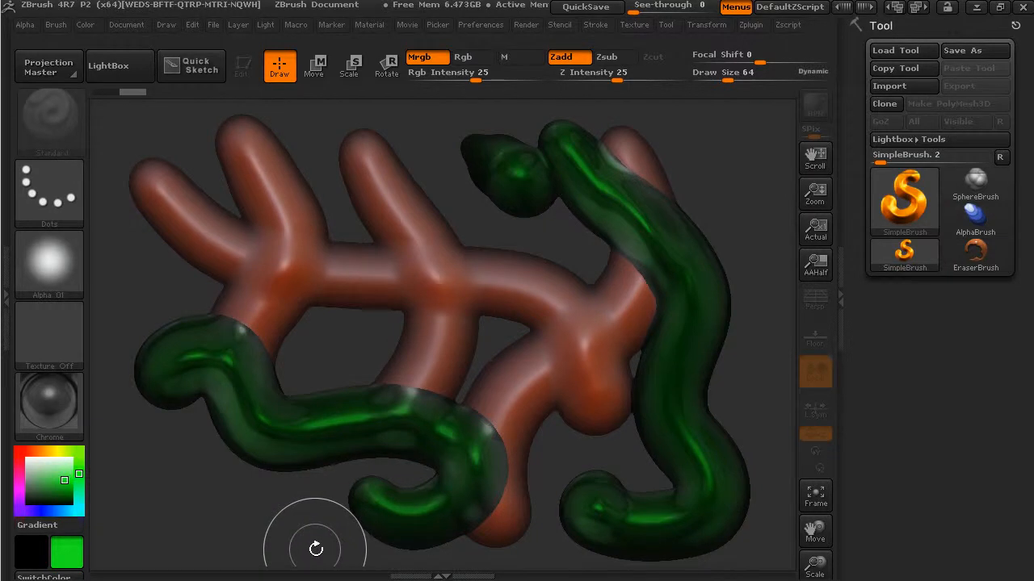
# Step: Turn off Zadd and paint only the green colour and Chrome material onto the upper middle branch
pyautogui.click(572, 61)
pyautogui.moveTo(484, 242)
pyautogui.mouseDown()
pyautogui.moveTo(456, 267)
pyautogui.moveTo(367, 278)
pyautogui.moveTo(367, 170)
pyautogui.moveTo(381, 172)
pyautogui.mouseUp()
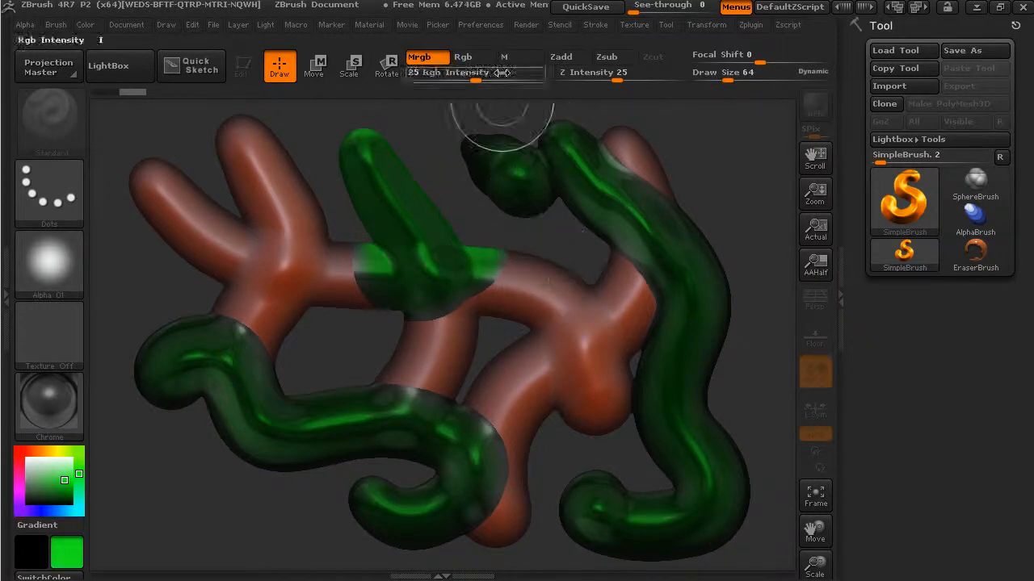
# Step: Turn Zadd back on, draw a long diagonal green stroke across the shapes, move it downward and rotate it slightly
pyautogui.click(572, 58)
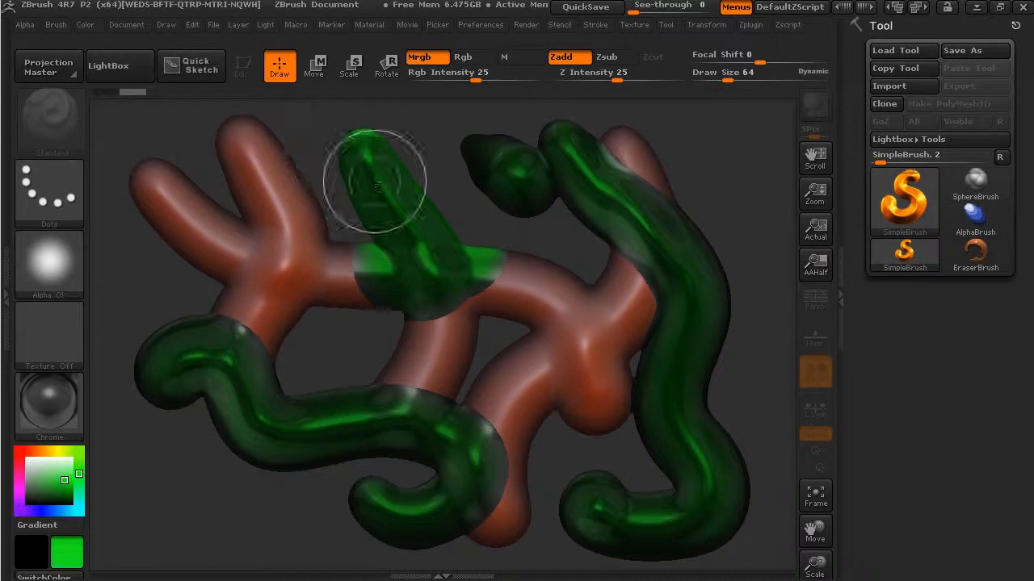
pyautogui.moveTo(170, 129)
pyautogui.mouseDown()
pyautogui.moveTo(207, 166)
pyautogui.moveTo(555, 333)
pyautogui.moveTo(741, 455)
pyautogui.mouseUp()
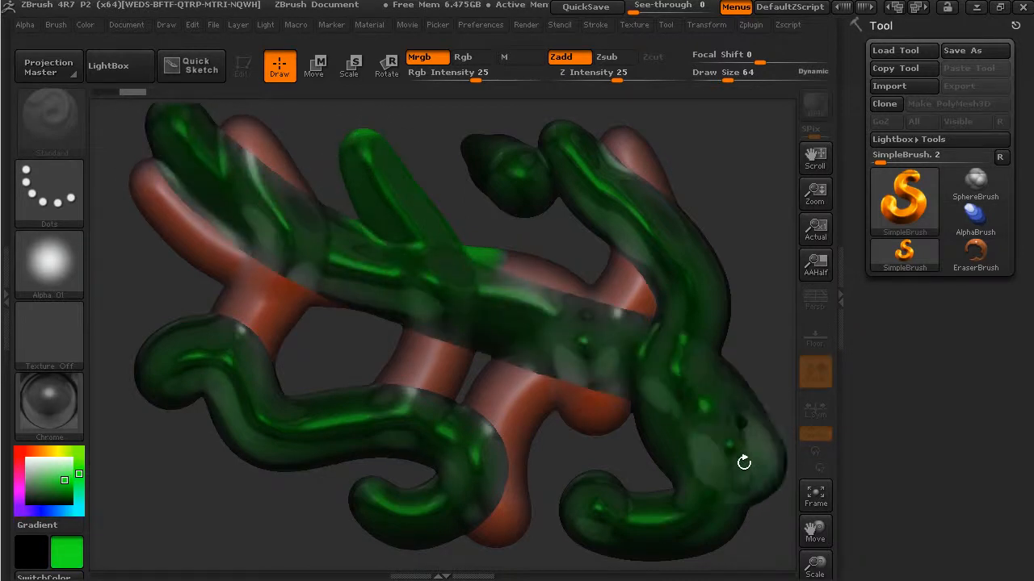
pyautogui.click(320, 68)
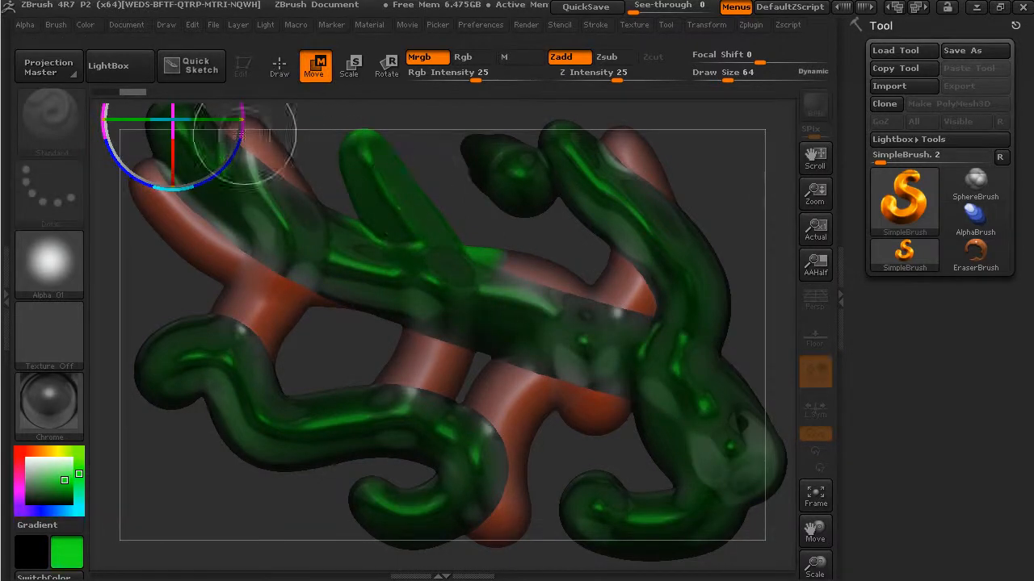
pyautogui.moveTo(240, 134)
pyautogui.mouseDown()
pyautogui.moveTo(230, 182)
pyautogui.moveTo(244, 147)
pyautogui.mouseUp()
pyautogui.moveTo(274, 110)
pyautogui.mouseDown()
pyautogui.moveTo(282, 236)
pyautogui.moveTo(290, 137)
pyautogui.moveTo(259, 154)
pyautogui.moveTo(247, 243)
pyautogui.moveTo(252, 235)
pyautogui.mouseUp()
pyautogui.click(387, 67)
pyautogui.moveTo(242, 162); pyautogui.dragTo(216, 173)
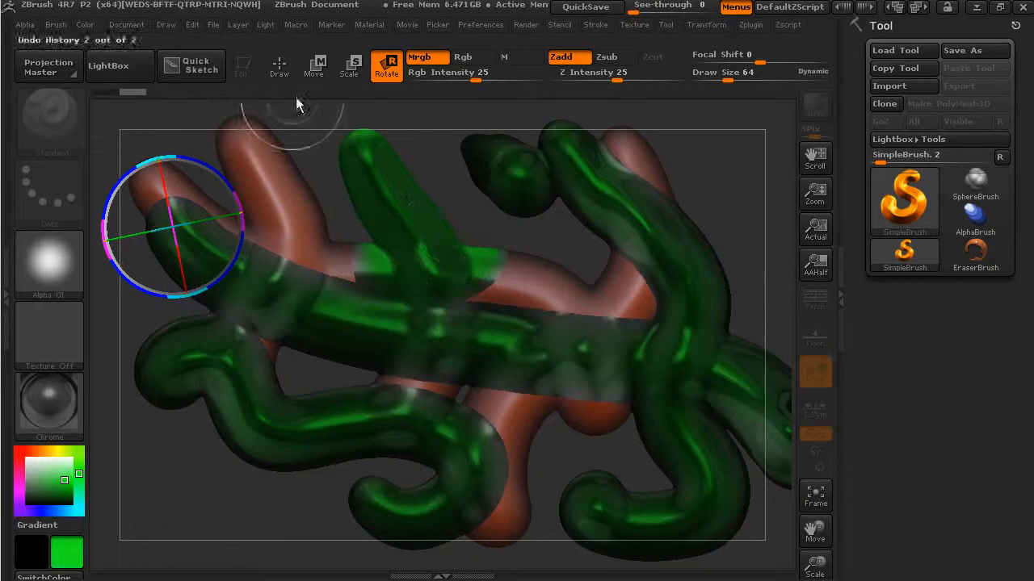
# Step: Clear the canvas in Draw mode, draw a Sphere3D in its place and enter Edit mode
pyautogui.click(279, 66)
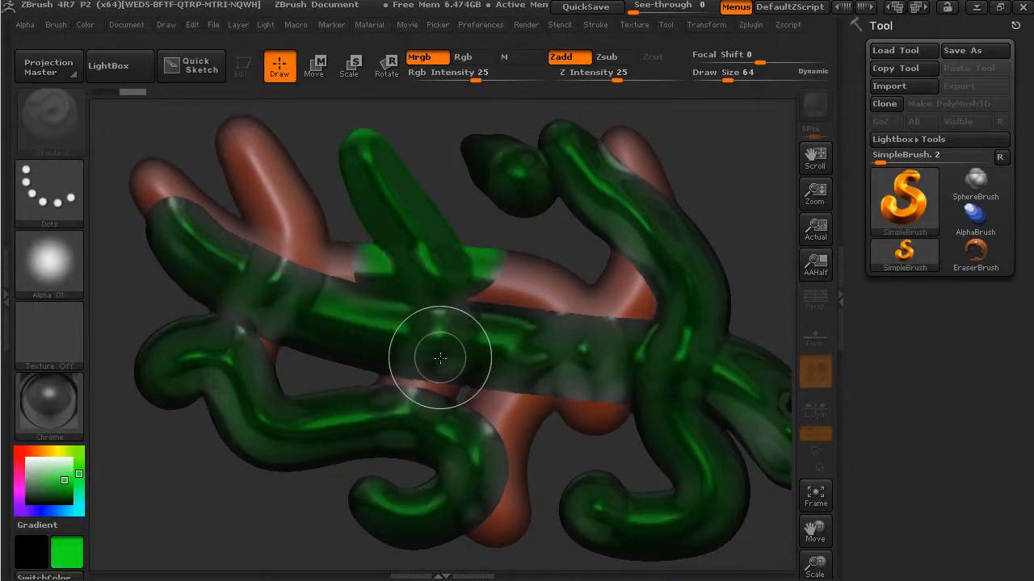
pyautogui.hotkey('ctrl', 'n')
pyautogui.click(912, 191)
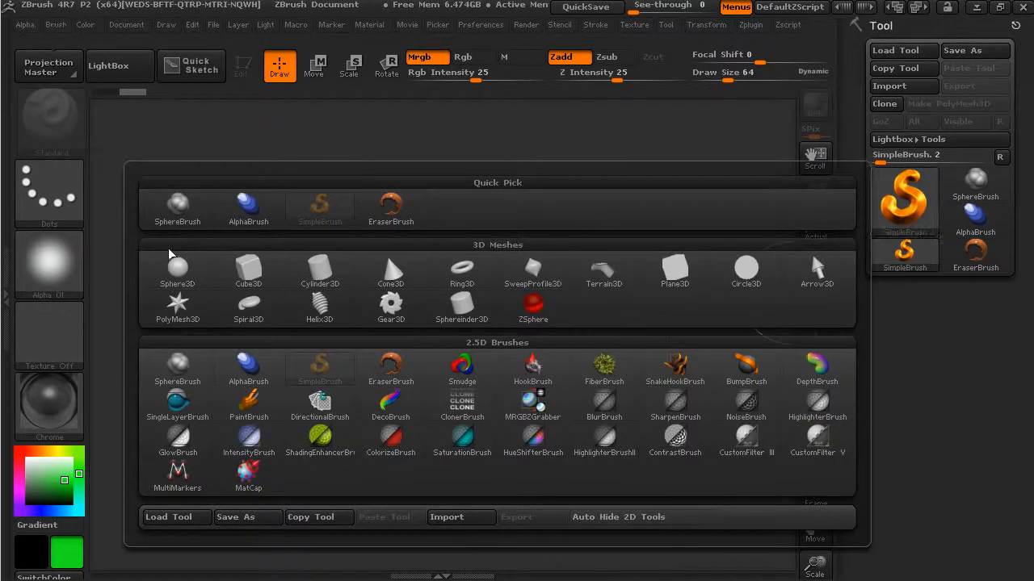
pyautogui.click(178, 270)
pyautogui.moveTo(391, 300); pyautogui.dragTo(537, 445)
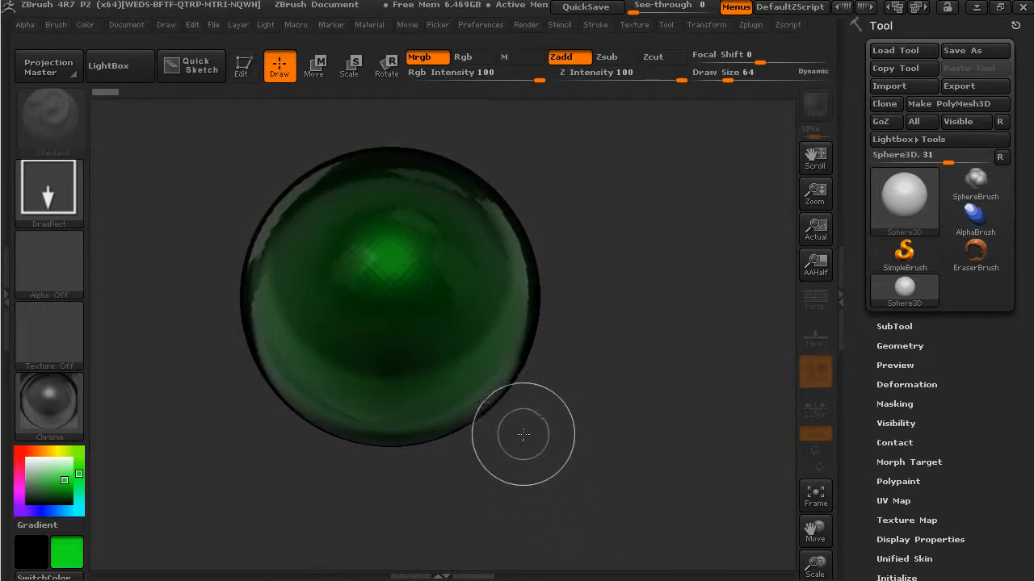
pyautogui.press('t')
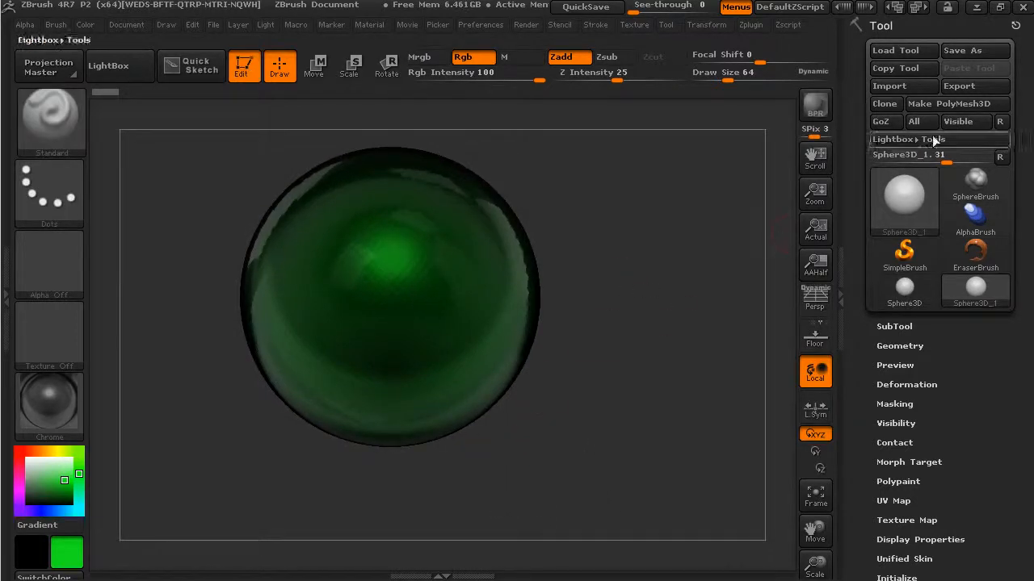
# Step: Convert the sphere into a PolyMesh3D and subdivide it into a denser mesh
pyautogui.click(948, 103)
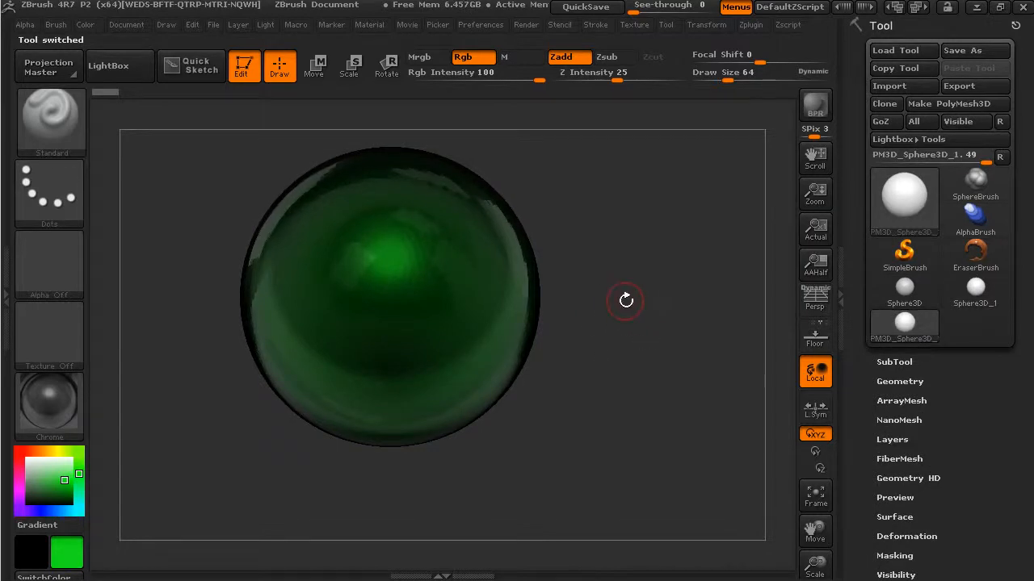
pyautogui.press('ctrl')
pyautogui.moveTo(628, 277)
pyautogui.keyDown('alt'); pyautogui.mouseDown()
pyautogui.moveTo(660, 261)
pyautogui.moveTo(693, 311)
pyautogui.mouseUp(); pyautogui.keyUp('alt')
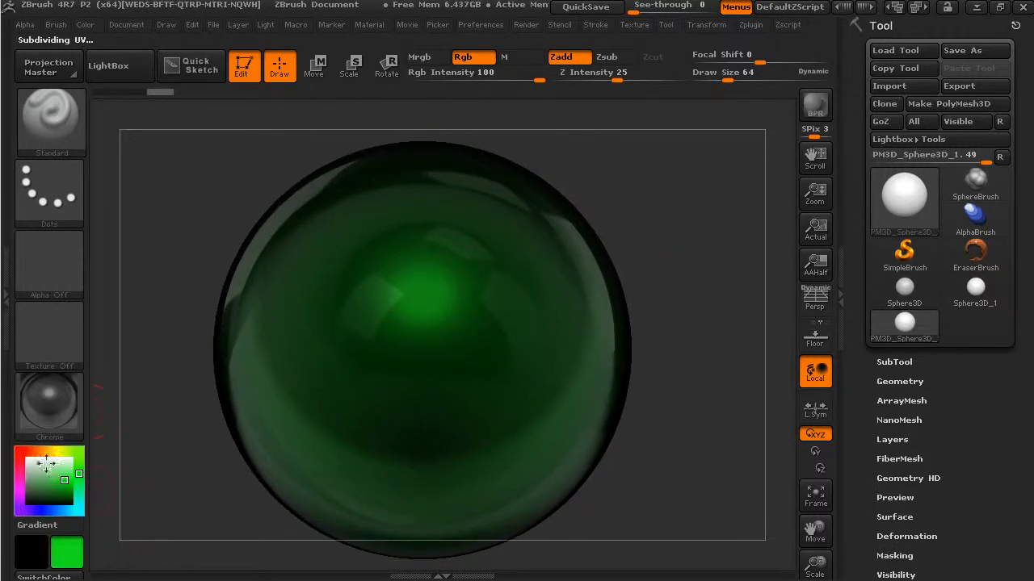
# Step: Pick an orange-red colour, enable Mrgb and fill the whole sphere with that colour and the Chrome material
pyautogui.moveTo(41, 455); pyautogui.dragTo(31, 452)
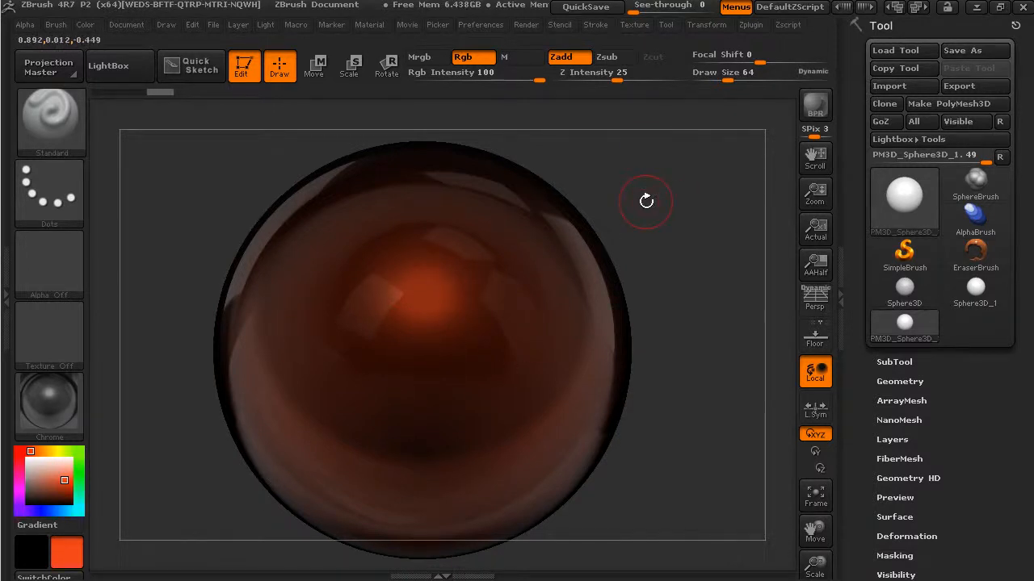
pyautogui.click(88, 25)
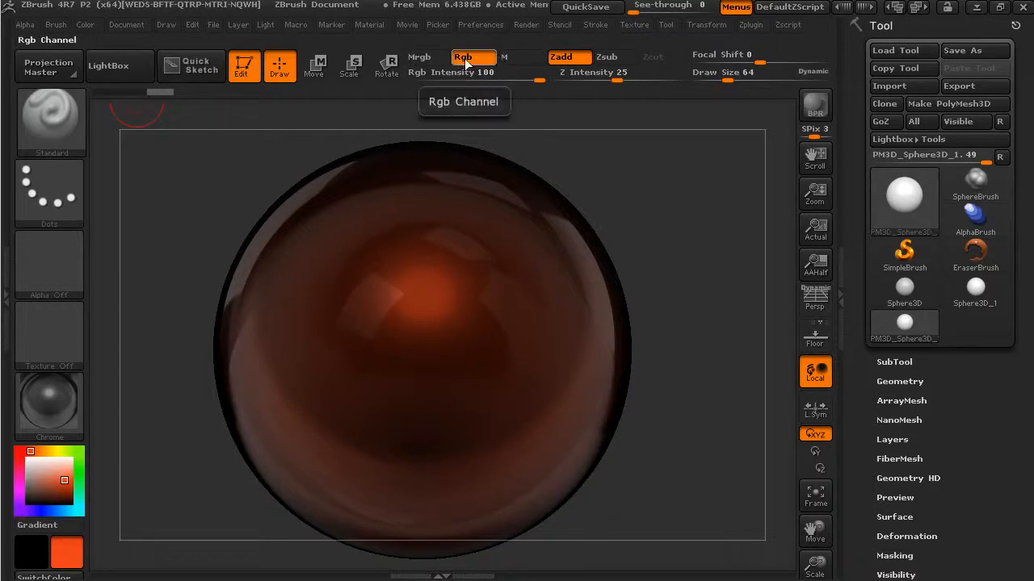
pyautogui.moveTo(44, 413)
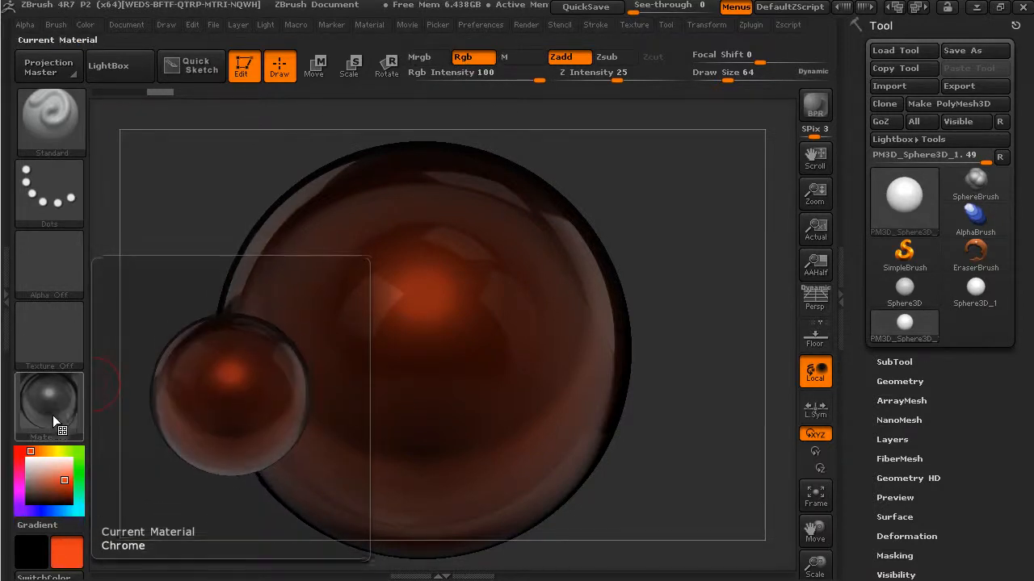
pyautogui.click(419, 56)
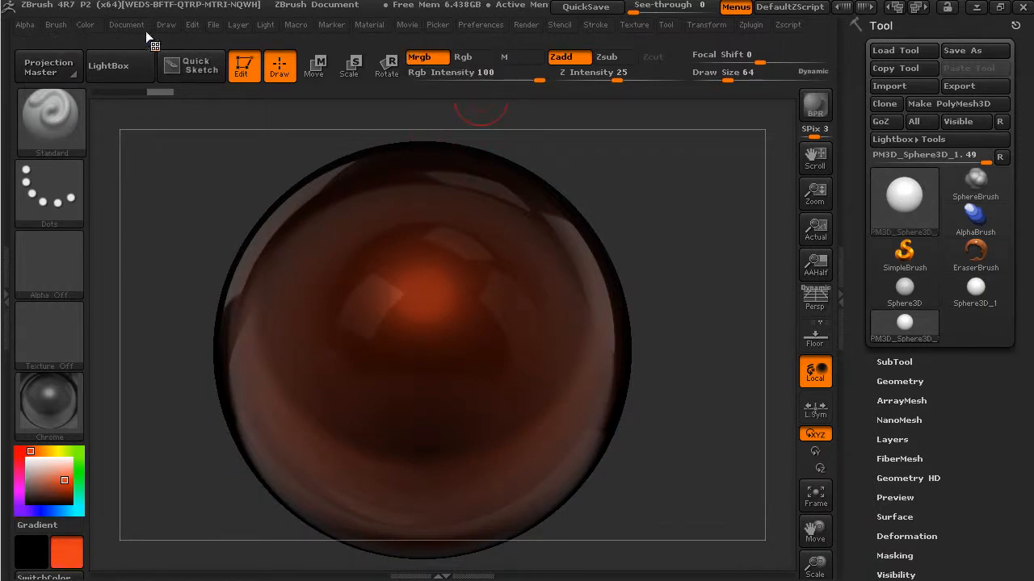
pyautogui.click(86, 25)
pyautogui.click(133, 346)
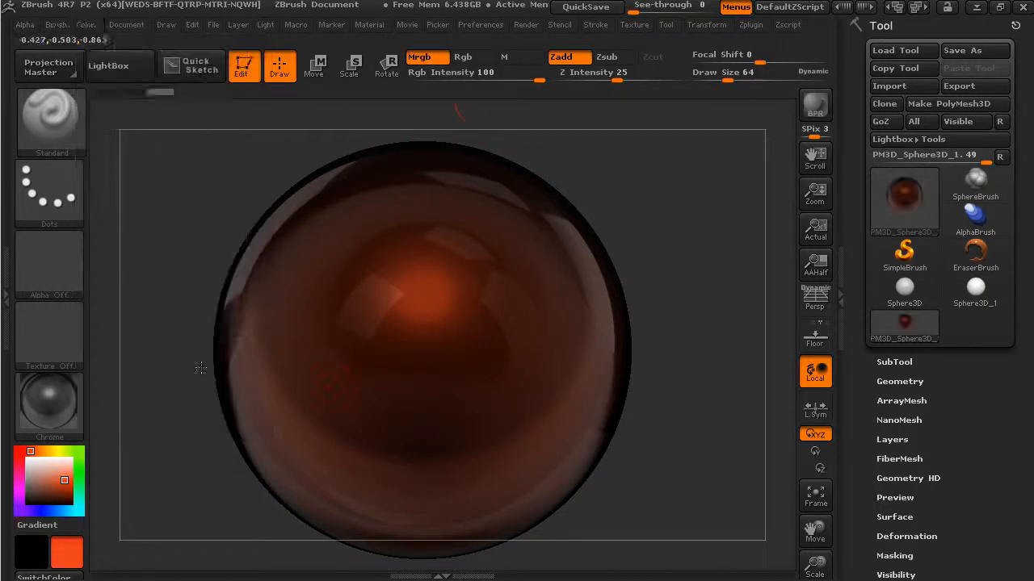
# Step: Choose BasicMaterial and a yellow-green colour, and sculpt a long winding raised stroke across the sphere
pyautogui.click(57, 426)
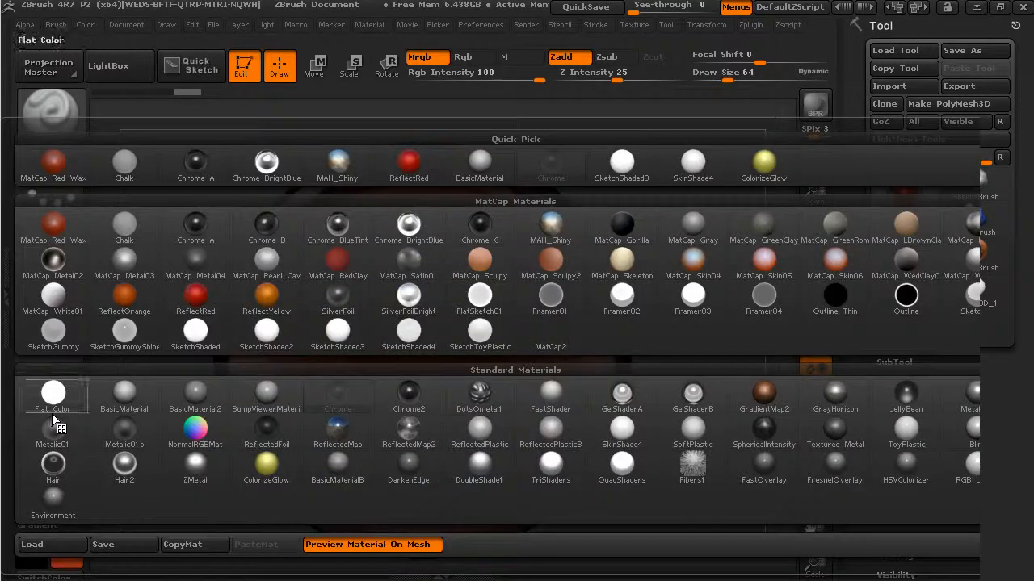
pyautogui.click(51, 399)
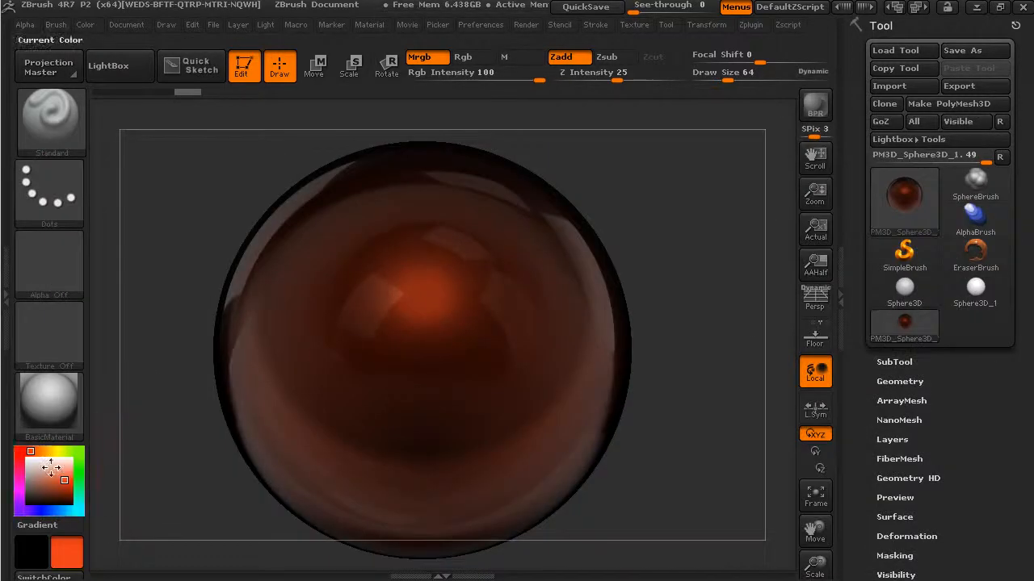
pyautogui.click(79, 451)
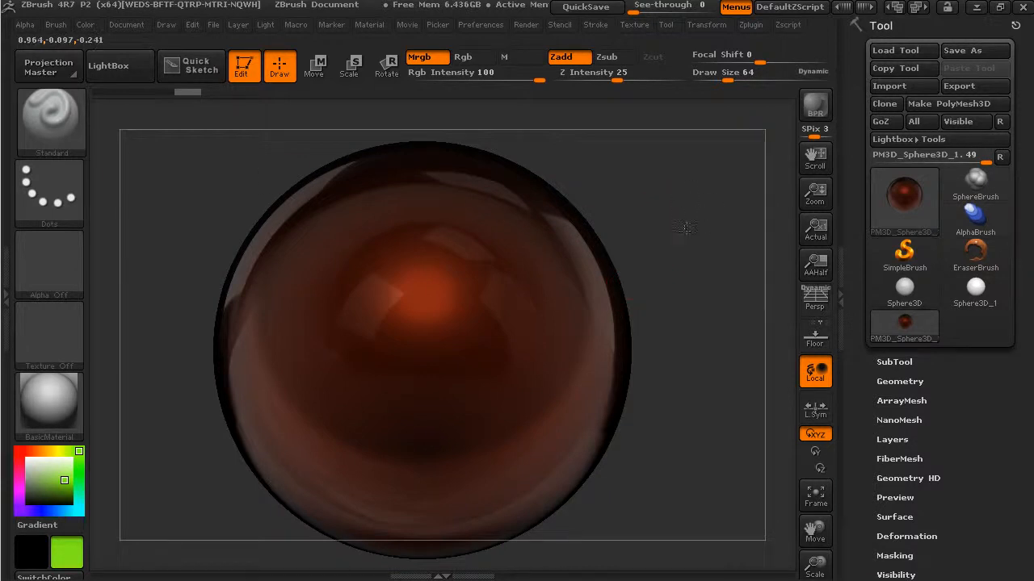
pyautogui.keyDown('alt'); pyautogui.moveTo(687, 268); pyautogui.dragTo(625, 186); pyautogui.keyUp('alt')
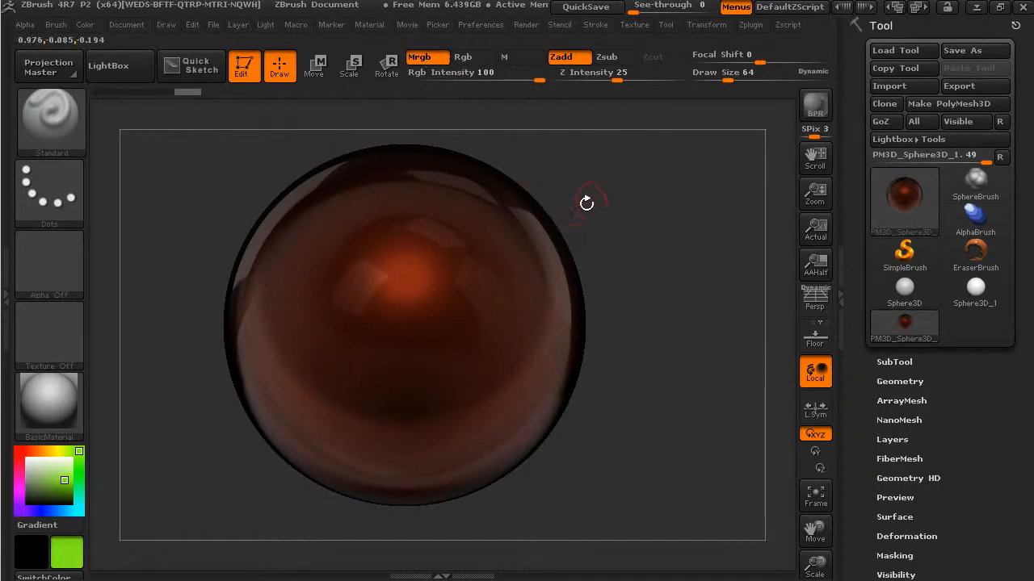
pyautogui.click(59, 402)
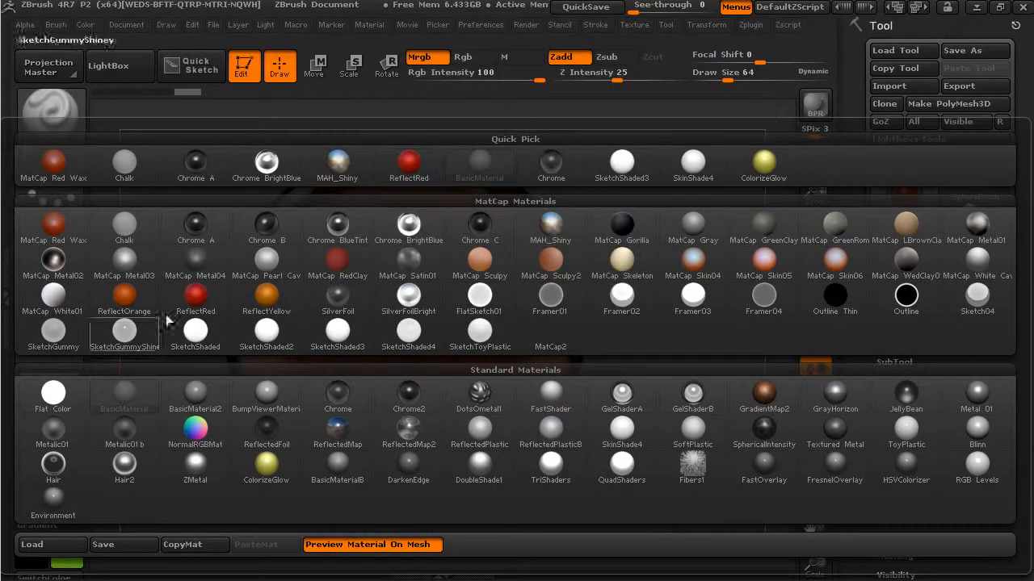
pyautogui.click(139, 395)
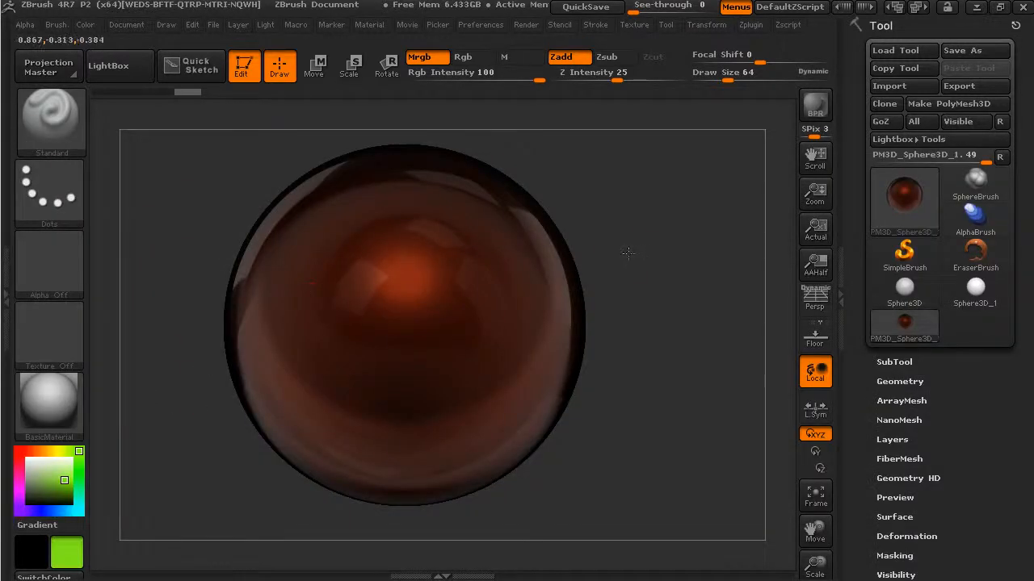
pyautogui.moveTo(446, 161)
pyautogui.mouseDown()
pyautogui.moveTo(483, 258)
pyautogui.moveTo(440, 319)
pyautogui.moveTo(356, 339)
pyautogui.mouseUp()
pyautogui.moveTo(700, 307)
pyautogui.mouseDown()
pyautogui.moveTo(653, 163)
pyautogui.moveTo(680, 282)
pyautogui.moveTo(684, 244)
pyautogui.moveTo(677, 255)
pyautogui.mouseUp()
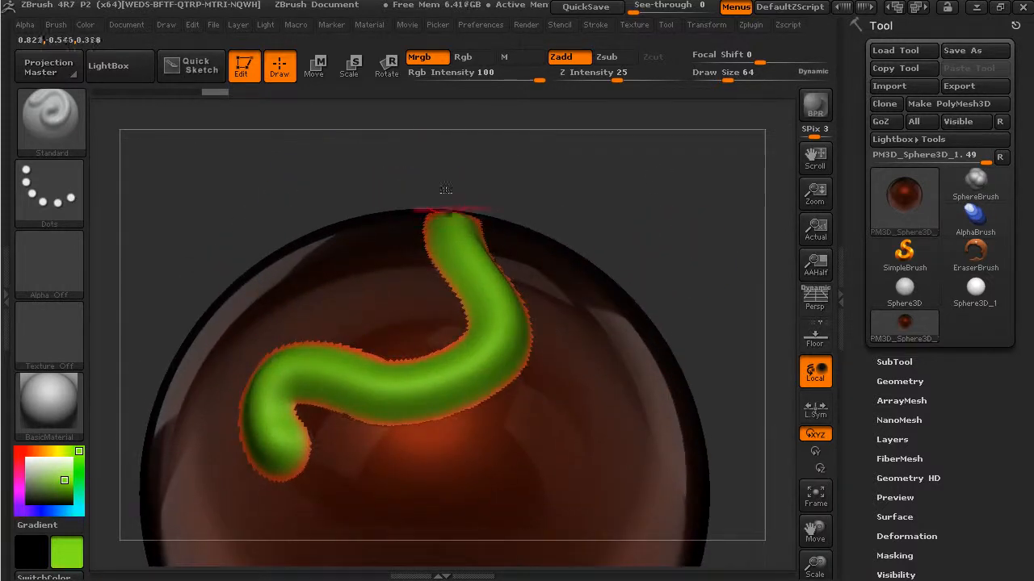
pyautogui.moveTo(532, 303); pyautogui.dragTo(535, 255)
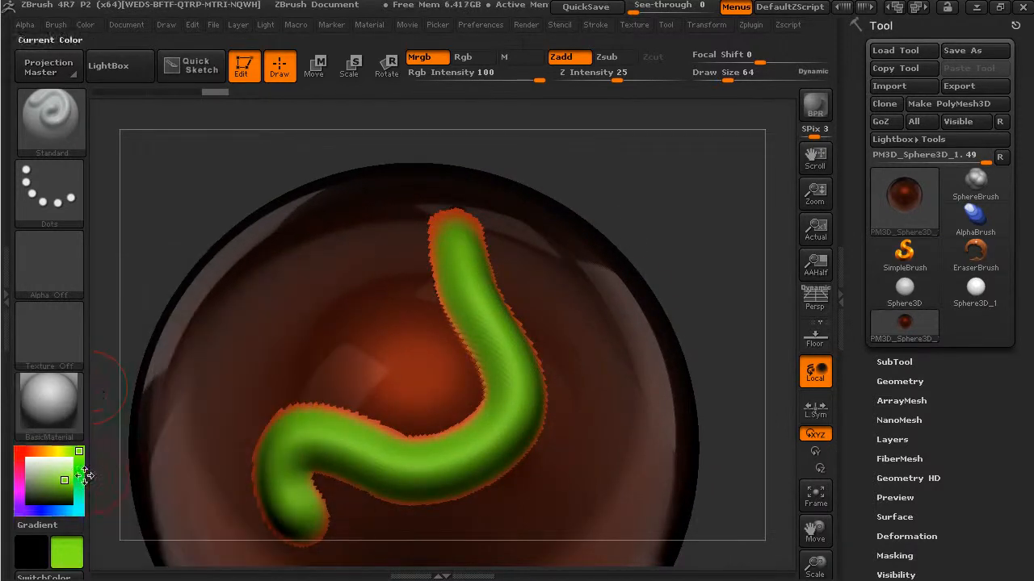
# Step: Sculpt a second, shorter wavy green stroke beside the first one
pyautogui.moveTo(681, 195); pyautogui.dragTo(690, 218)
pyautogui.moveTo(432, 291)
pyautogui.mouseDown()
pyautogui.moveTo(279, 278)
pyautogui.moveTo(230, 360)
pyautogui.mouseUp()
pyautogui.moveTo(675, 229); pyautogui.dragTo(721, 254)
pyautogui.moveTo(627, 251)
pyautogui.keyDown('alt'); pyautogui.mouseDown()
pyautogui.moveTo(613, 277)
pyautogui.moveTo(637, 303)
pyautogui.moveTo(687, 476)
pyautogui.moveTo(626, 478)
pyautogui.moveTo(581, 193)
pyautogui.mouseUp(); pyautogui.keyUp('alt')
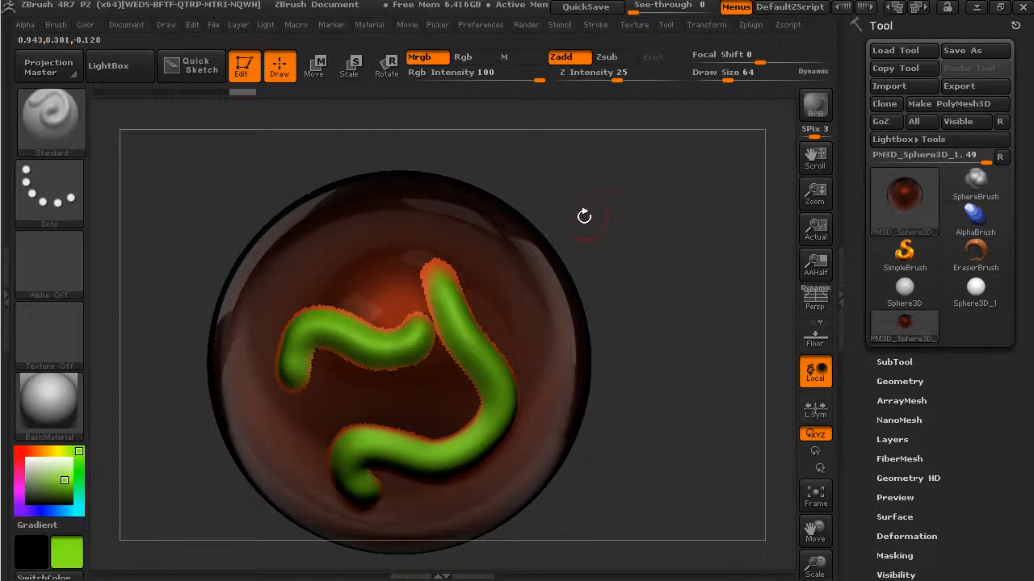
# Step: Turn off Zadd, enable only Rgb and paint a flat green patch on a bare area of the sphere
pyautogui.moveTo(665, 211); pyautogui.dragTo(554, 147)
pyautogui.moveTo(642, 235)
pyautogui.mouseDown()
pyautogui.moveTo(616, 222)
pyautogui.moveTo(648, 227)
pyautogui.moveTo(630, 270)
pyautogui.moveTo(687, 268)
pyautogui.moveTo(704, 189)
pyautogui.moveTo(671, 215)
pyautogui.moveTo(547, 125)
pyautogui.mouseUp()
pyautogui.moveTo(489, 208); pyautogui.dragTo(315, 304)
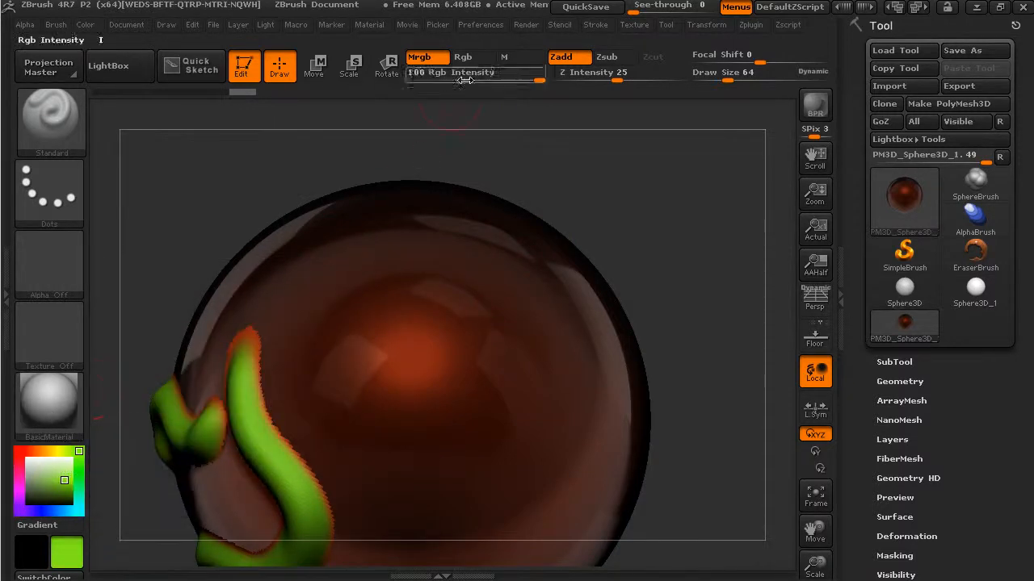
pyautogui.click(471, 58)
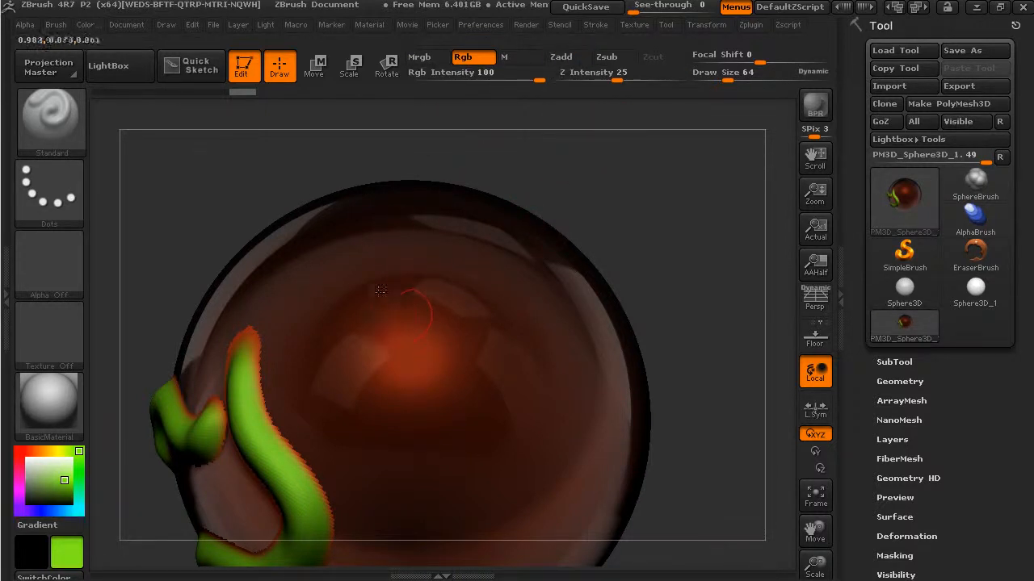
pyautogui.moveTo(443, 291)
pyautogui.mouseDown()
pyautogui.moveTo(404, 392)
pyautogui.moveTo(432, 287)
pyautogui.moveTo(461, 430)
pyautogui.mouseUp()
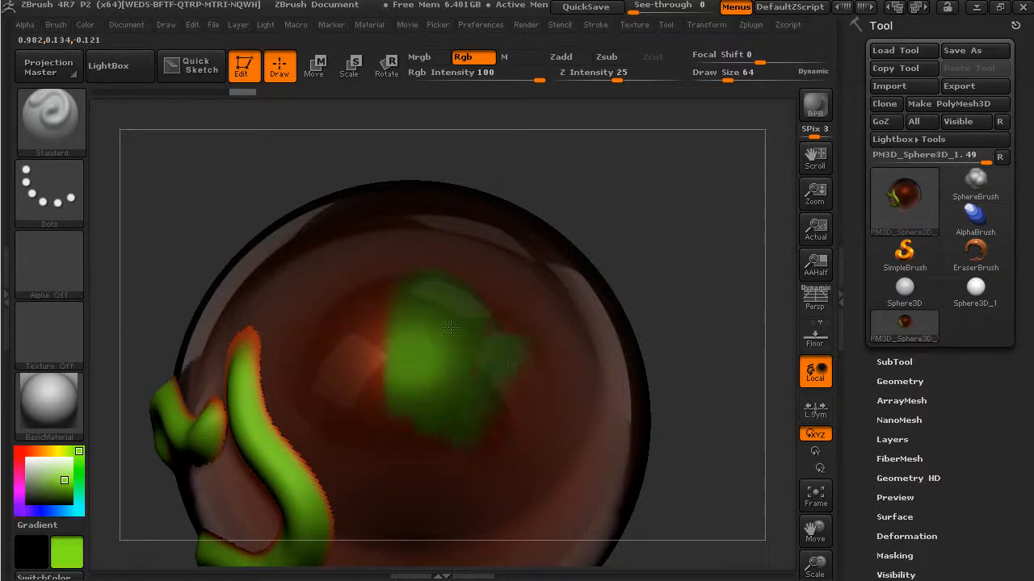
# Step: Turn off Rgb, turn on Zadd and sculpt an uncoloured raised curved stroke above the green patch
pyautogui.moveTo(603, 232); pyautogui.dragTo(538, 106)
pyautogui.click(468, 57)
pyautogui.click(560, 56)
pyautogui.moveTo(613, 177); pyautogui.dragTo(608, 260)
pyautogui.moveTo(327, 248)
pyautogui.mouseDown()
pyautogui.moveTo(311, 351)
pyautogui.moveTo(440, 302)
pyautogui.moveTo(492, 340)
pyautogui.mouseUp()
# Step: Turn off Zadd, enable only M and paint BasicMaterial over most of the uncoloured raised stroke and its surroundings
pyautogui.moveTo(623, 325)
pyautogui.mouseDown()
pyautogui.moveTo(650, 343)
pyautogui.moveTo(639, 300)
pyautogui.moveTo(656, 317)
pyautogui.moveTo(558, 129)
pyautogui.mouseUp()
pyautogui.click(523, 57)
pyautogui.moveTo(416, 331)
pyautogui.mouseDown()
pyautogui.moveTo(396, 403)
pyautogui.moveTo(299, 481)
pyautogui.moveTo(343, 396)
pyautogui.mouseUp()
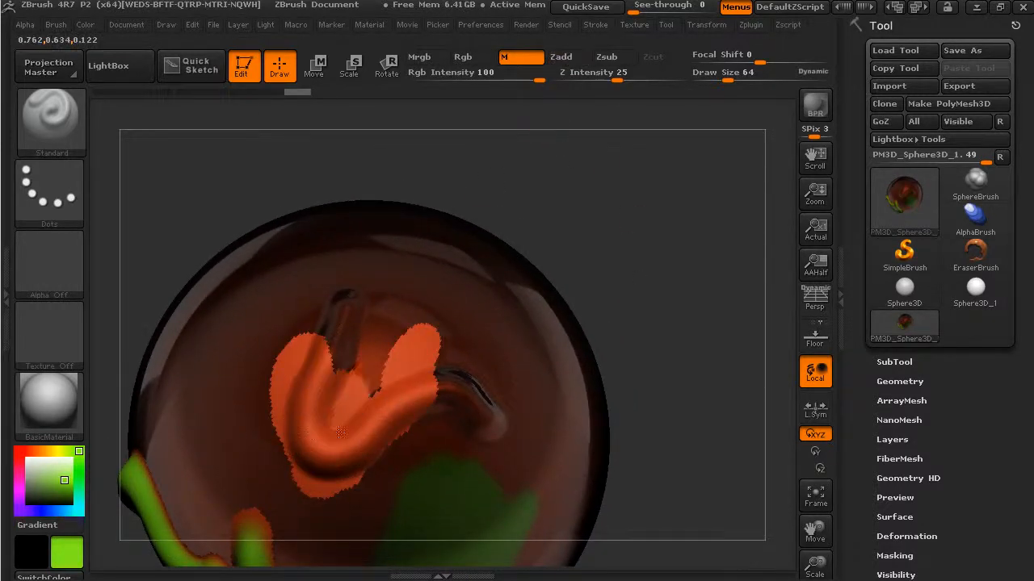
pyautogui.moveTo(393, 365)
pyautogui.mouseDown()
pyautogui.moveTo(356, 323)
pyautogui.moveTo(397, 312)
pyautogui.mouseUp()
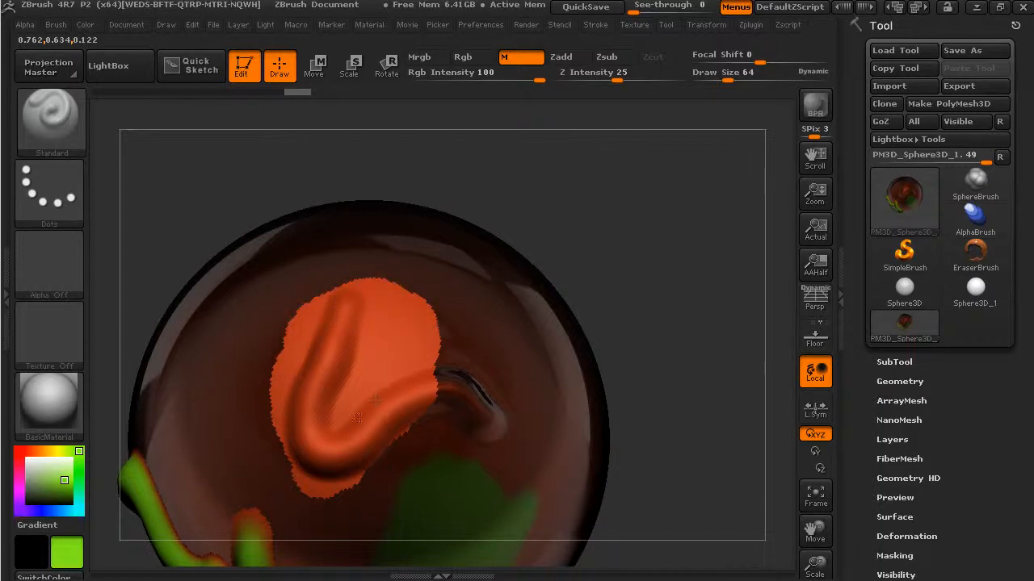
pyautogui.moveTo(316, 472)
pyautogui.mouseDown()
pyautogui.moveTo(263, 388)
pyautogui.moveTo(380, 303)
pyautogui.mouseUp()
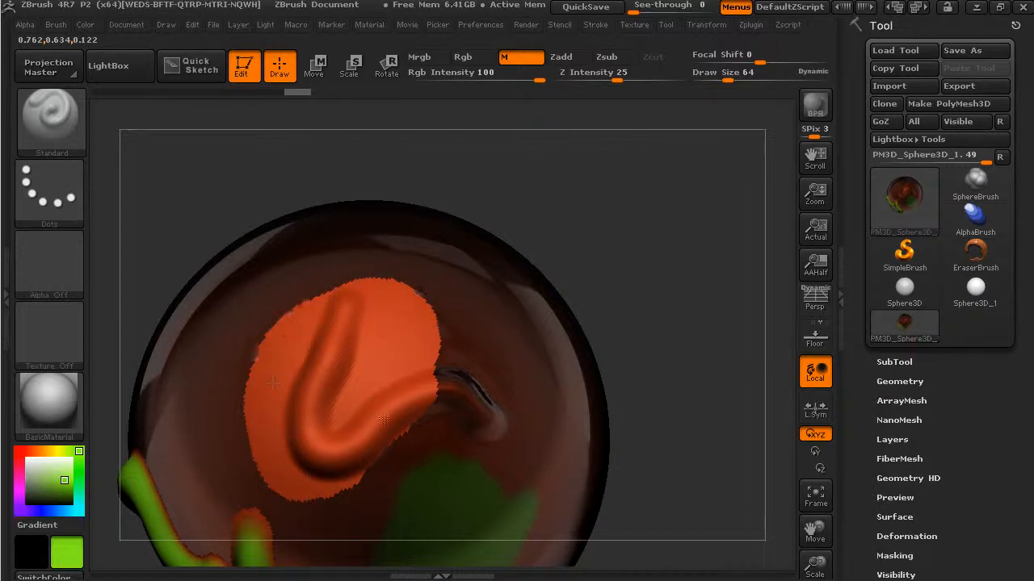
pyautogui.moveTo(394, 398); pyautogui.dragTo(302, 445)
pyautogui.keyDown('alt'); pyautogui.moveTo(678, 316); pyautogui.dragTo(647, 317); pyautogui.keyUp('alt')
pyautogui.moveTo(648, 316); pyautogui.dragTo(596, 254)
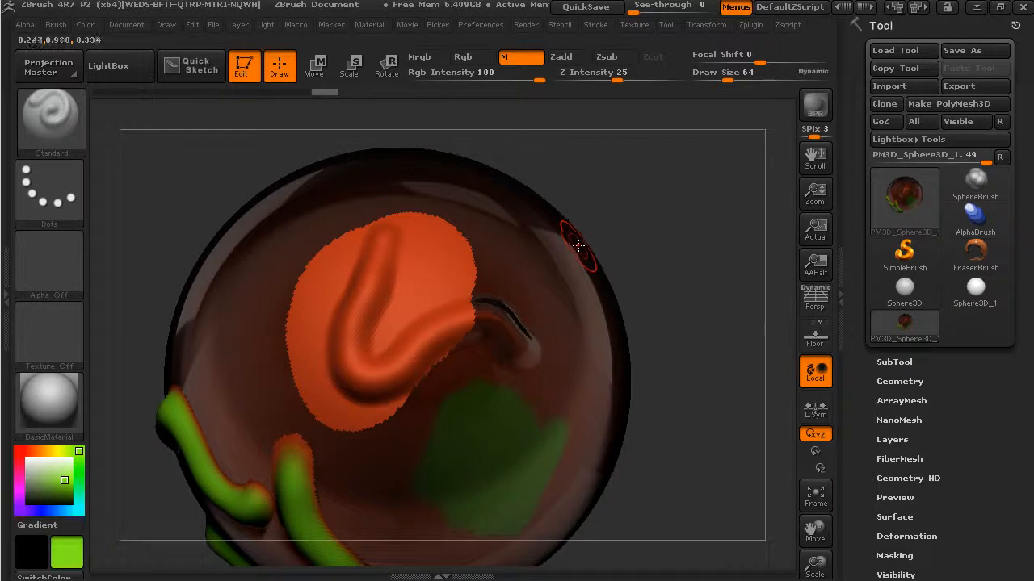
pyautogui.moveTo(579, 244); pyautogui.dragTo(573, 250)
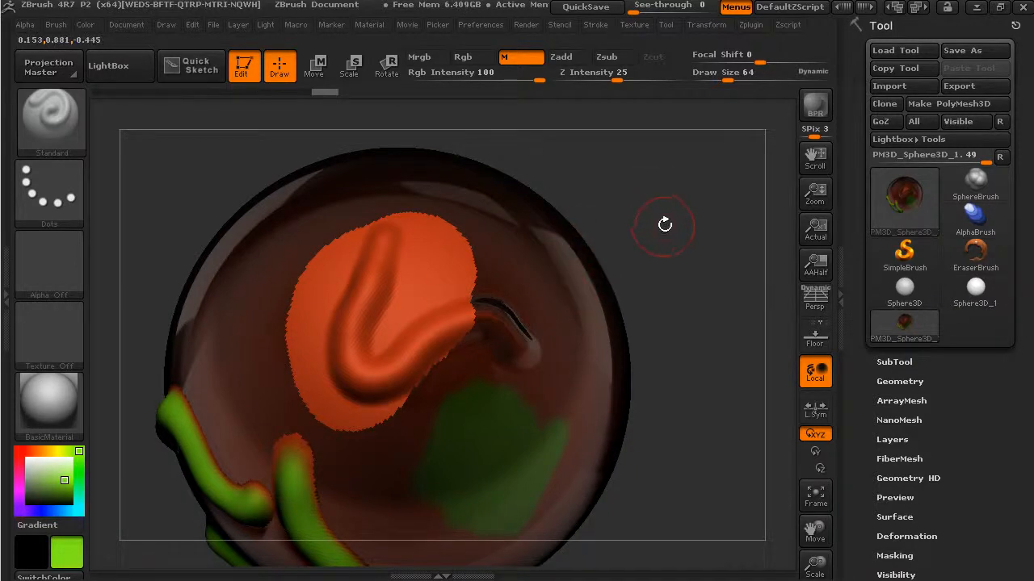
pyautogui.moveTo(650, 218)
pyautogui.mouseDown()
pyautogui.moveTo(676, 224)
pyautogui.moveTo(679, 251)
pyautogui.moveTo(643, 249)
pyautogui.moveTo(665, 268)
pyautogui.moveTo(667, 316)
pyautogui.moveTo(671, 289)
pyautogui.mouseUp()
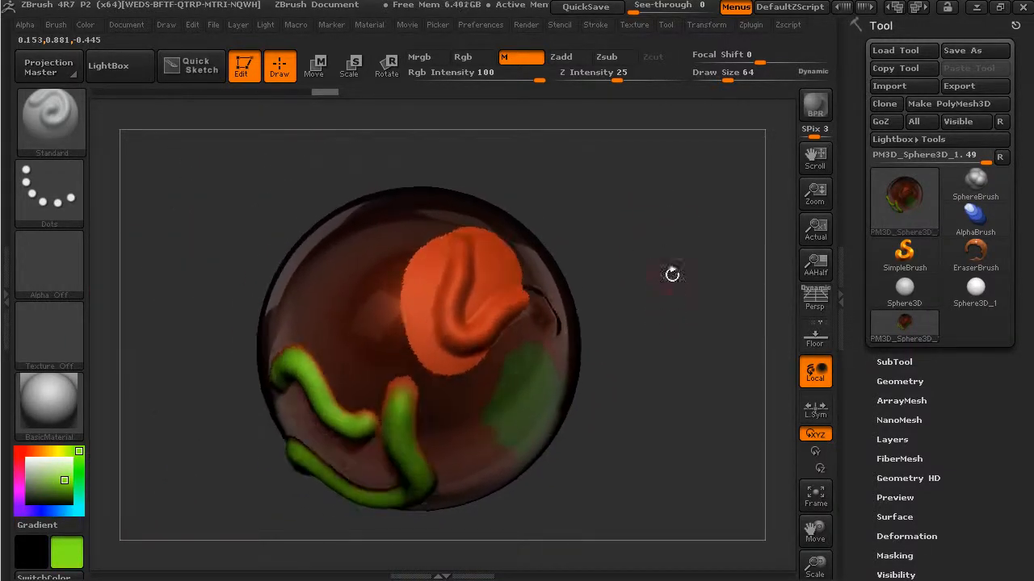
# Step: Leave Edit mode and draw several copies of the painted sphere around and over the original
pyautogui.click(244, 71)
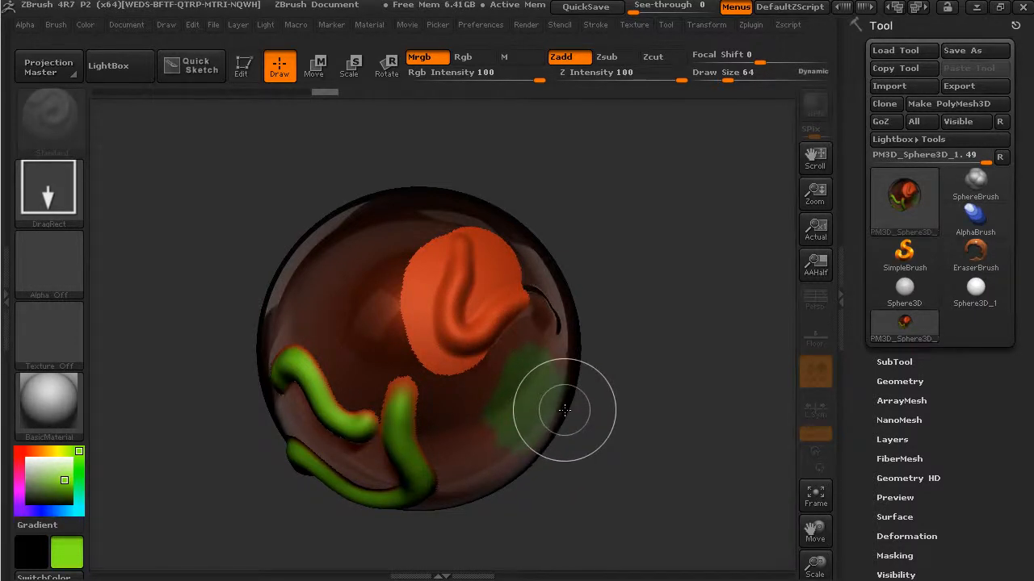
pyautogui.moveTo(619, 285); pyautogui.dragTo(785, 271)
pyautogui.moveTo(368, 172); pyautogui.dragTo(440, 255)
pyautogui.moveTo(208, 270); pyautogui.dragTo(338, 332)
pyautogui.moveTo(323, 312)
pyautogui.mouseDown()
pyautogui.moveTo(436, 375)
pyautogui.moveTo(542, 415)
pyautogui.mouseUp()
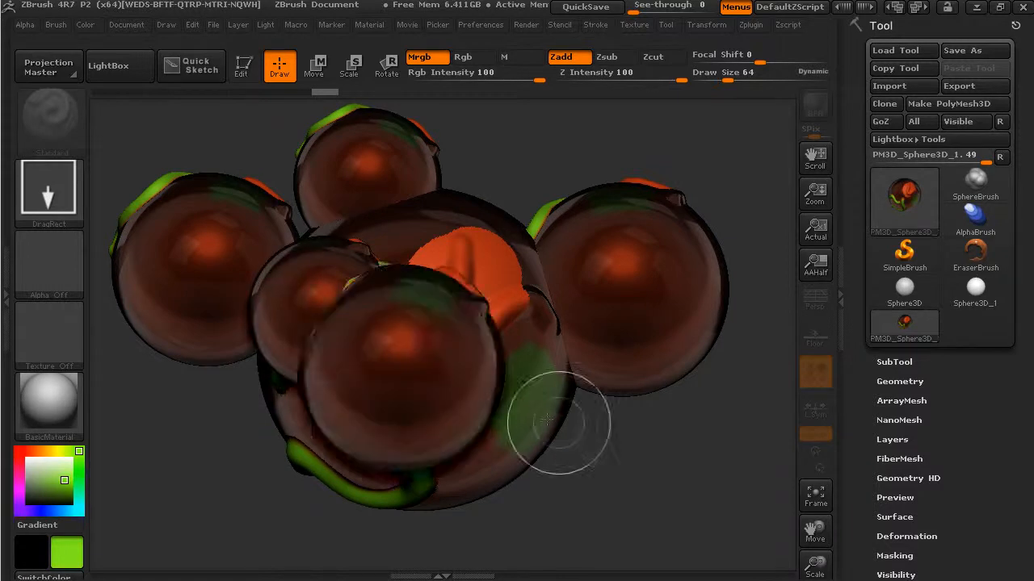
# Step: Return to Edit mode, clear the dropped copies from the canvas and rotate the remaining sphere to show its painted side
pyautogui.press('t')
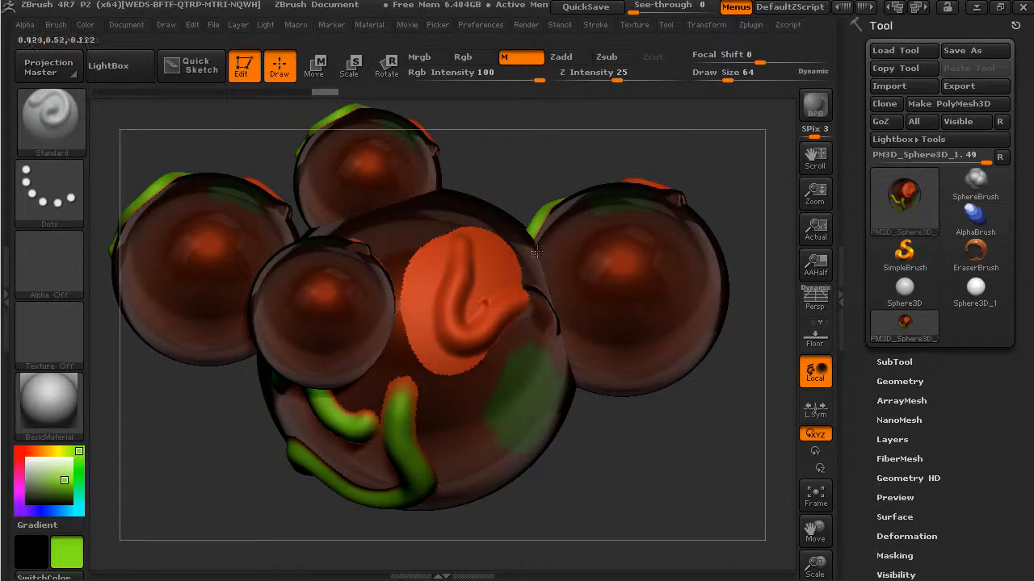
pyautogui.keyDown('ctrl'); pyautogui.keyDown('shift'); pyautogui.click(502, 290); pyautogui.keyUp('shift'); pyautogui.keyUp('ctrl')
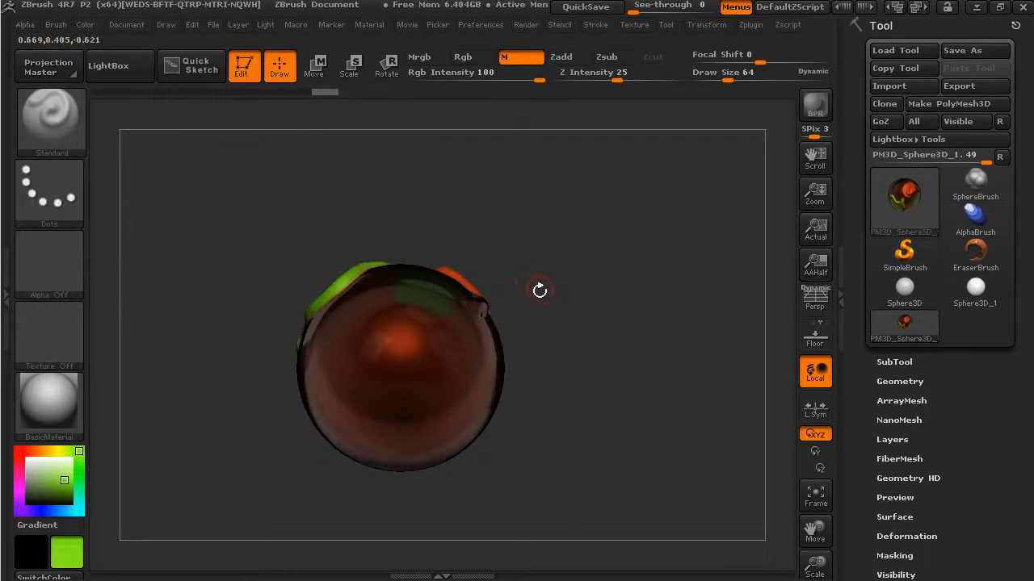
pyautogui.moveTo(579, 282); pyautogui.dragTo(613, 445)
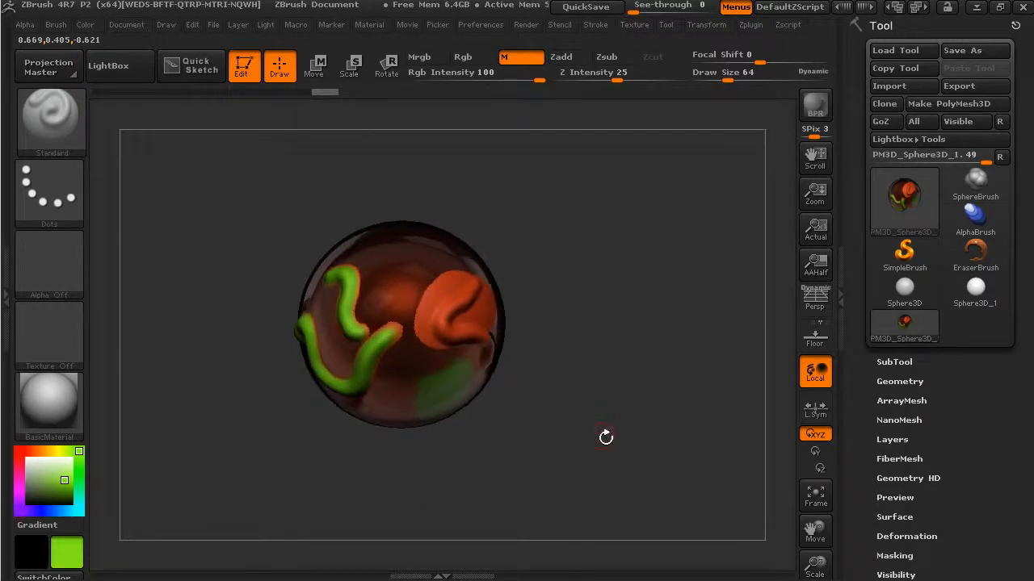
pyautogui.moveTo(596, 360); pyautogui.dragTo(575, 331)
# Step: Leave Edit mode again and draw three more copies of the sphere beside and over the current one
pyautogui.press('t')
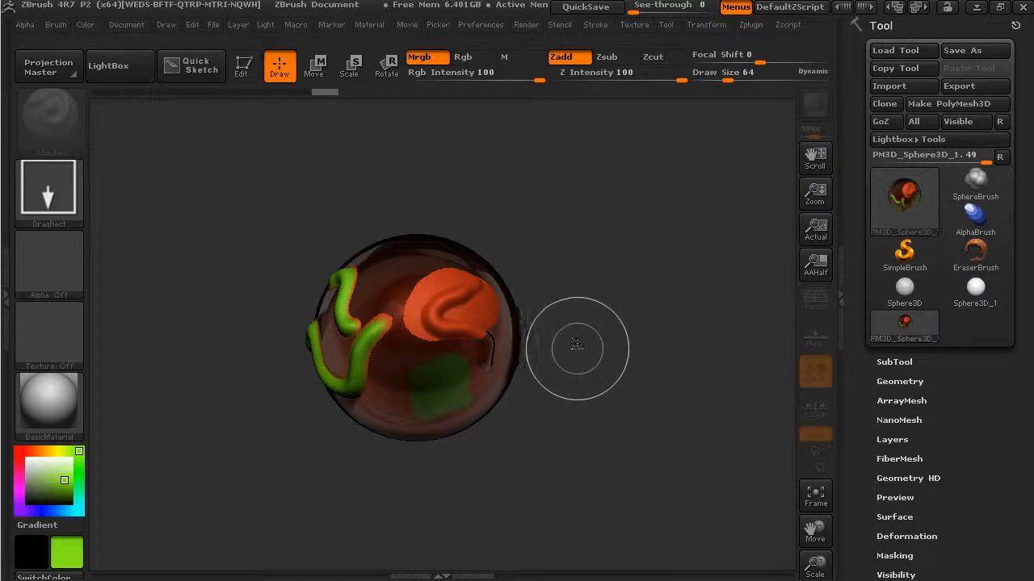
pyautogui.moveTo(561, 357); pyautogui.dragTo(602, 403)
pyautogui.moveTo(578, 255); pyautogui.dragTo(649, 337)
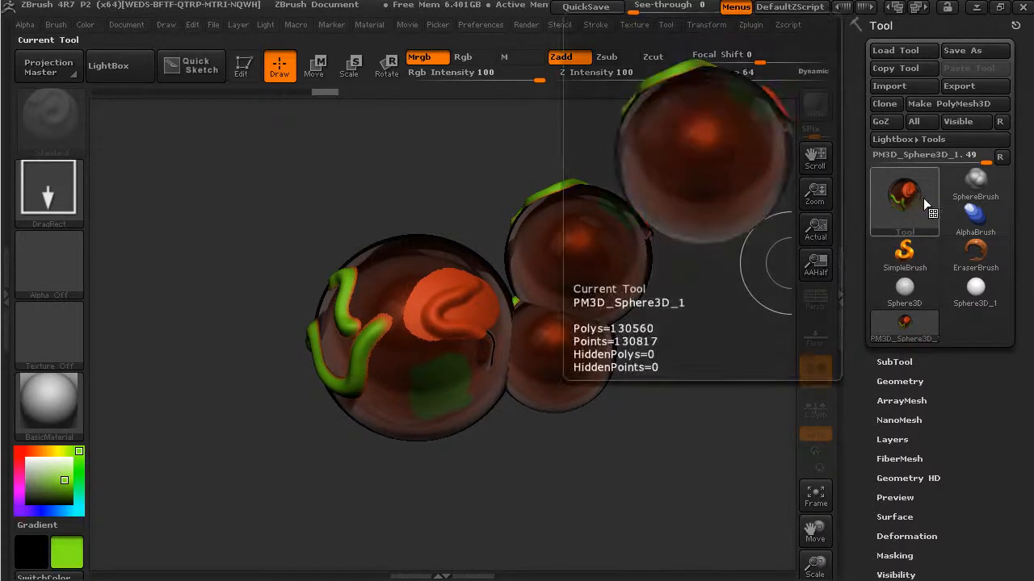
pyautogui.moveTo(271, 258); pyautogui.dragTo(404, 374)
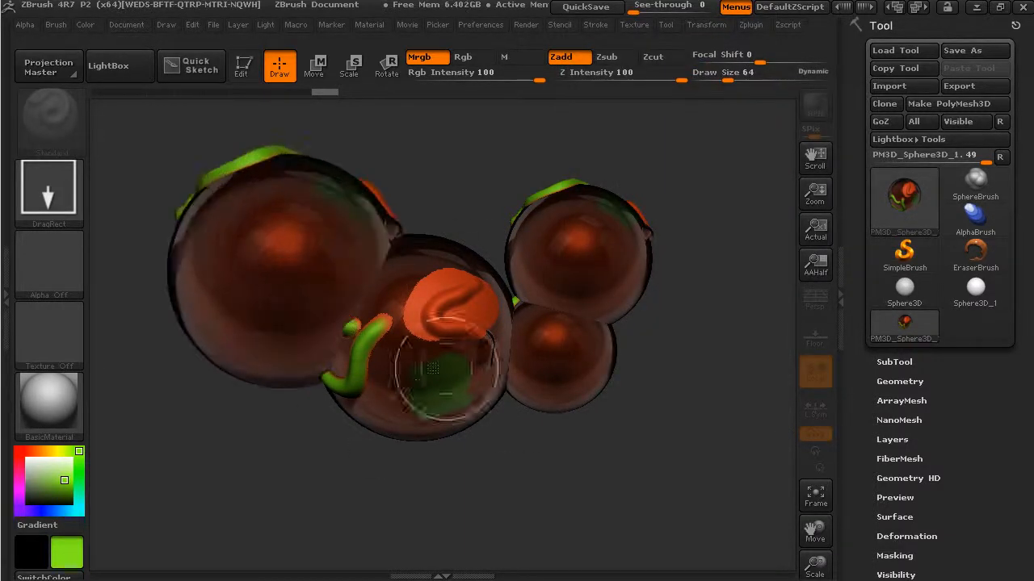
# Step: Clear the canvas, redraw a single painted sphere, enter Edit mode and rotate it to its painted side
pyautogui.press('t')
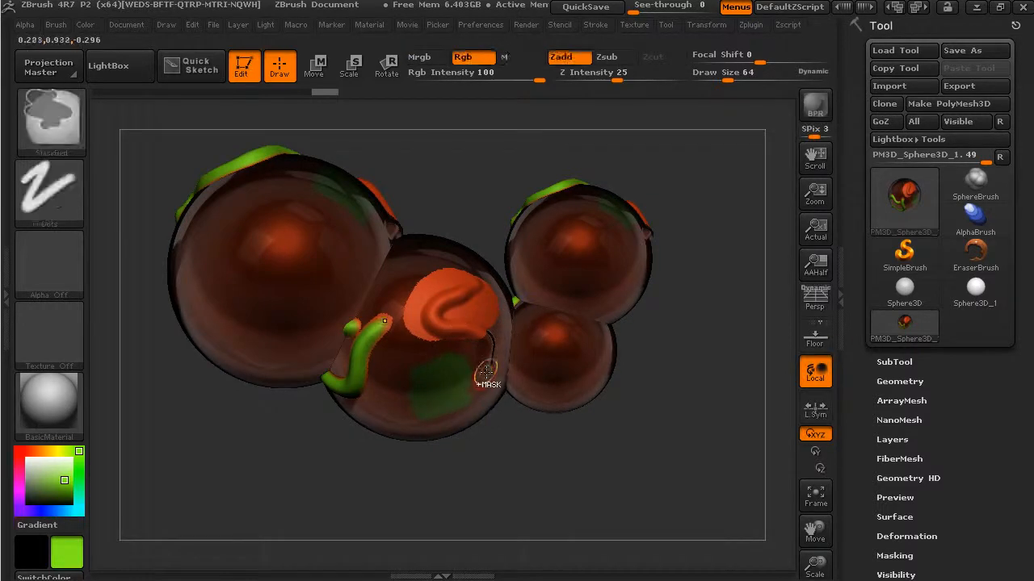
pyautogui.hotkey('ctrl', 'n')
pyautogui.moveTo(497, 323)
pyautogui.mouseDown()
pyautogui.moveTo(512, 404)
pyautogui.moveTo(536, 326)
pyautogui.moveTo(578, 395)
pyautogui.mouseUp()
pyautogui.press('t')
pyautogui.hotkey('ctrl', 'n')
pyautogui.moveTo(464, 328); pyautogui.dragTo(646, 438)
pyautogui.press('t')
pyautogui.moveTo(639, 360)
pyautogui.mouseDown()
pyautogui.moveTo(613, 428)
pyautogui.moveTo(690, 444)
pyautogui.moveTo(637, 355)
pyautogui.mouseUp()
pyautogui.moveTo(622, 352)
pyautogui.mouseDown()
pyautogui.moveTo(657, 358)
pyautogui.moveTo(687, 393)
pyautogui.moveTo(643, 420)
pyautogui.mouseUp()
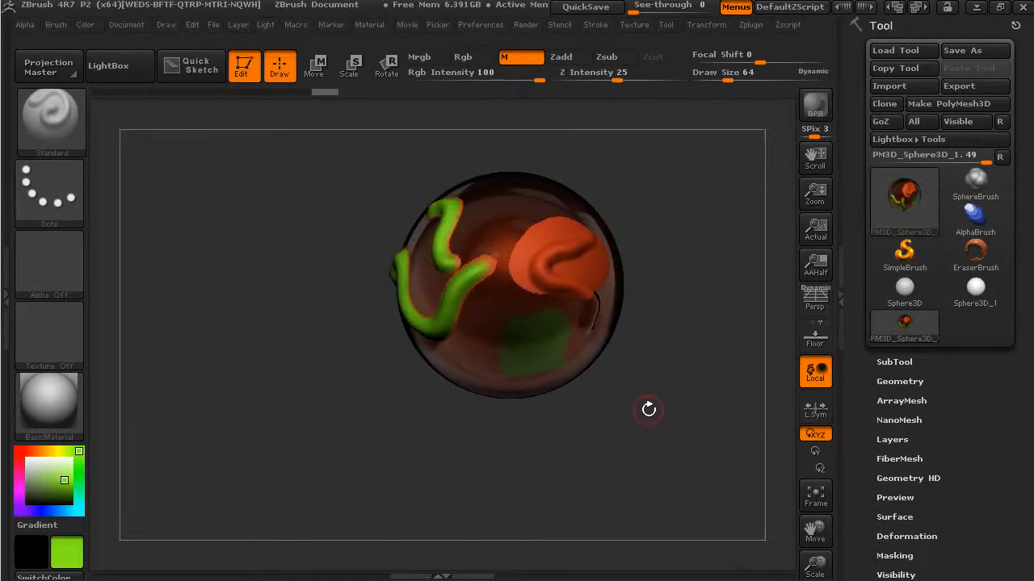